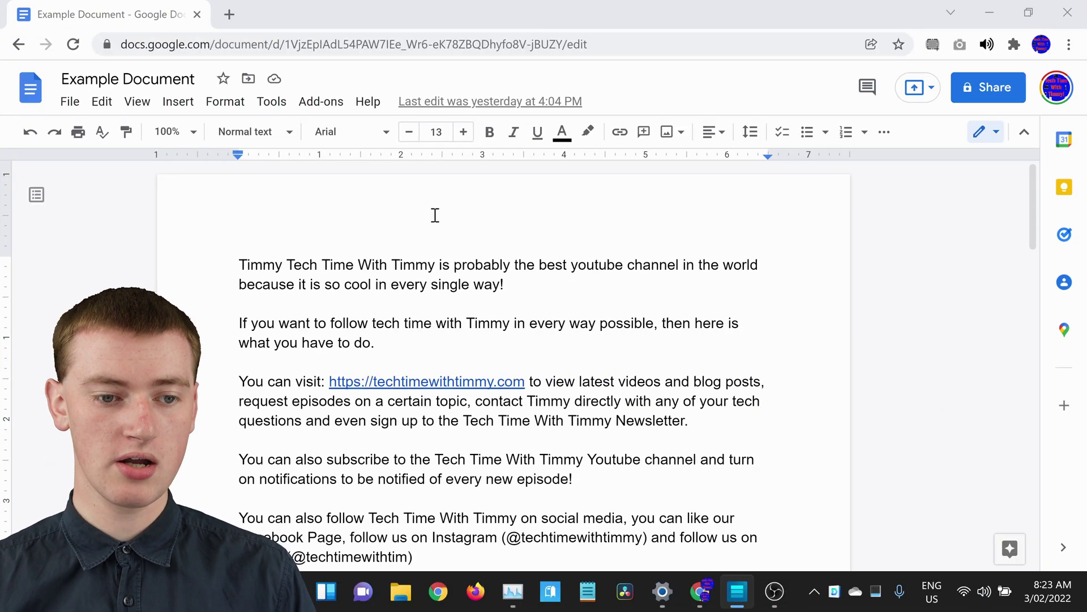
Open the Watermark panel from the Insert menu and choose a text watermark.
{"action": "left_click", "coordinate": [185, 106]}
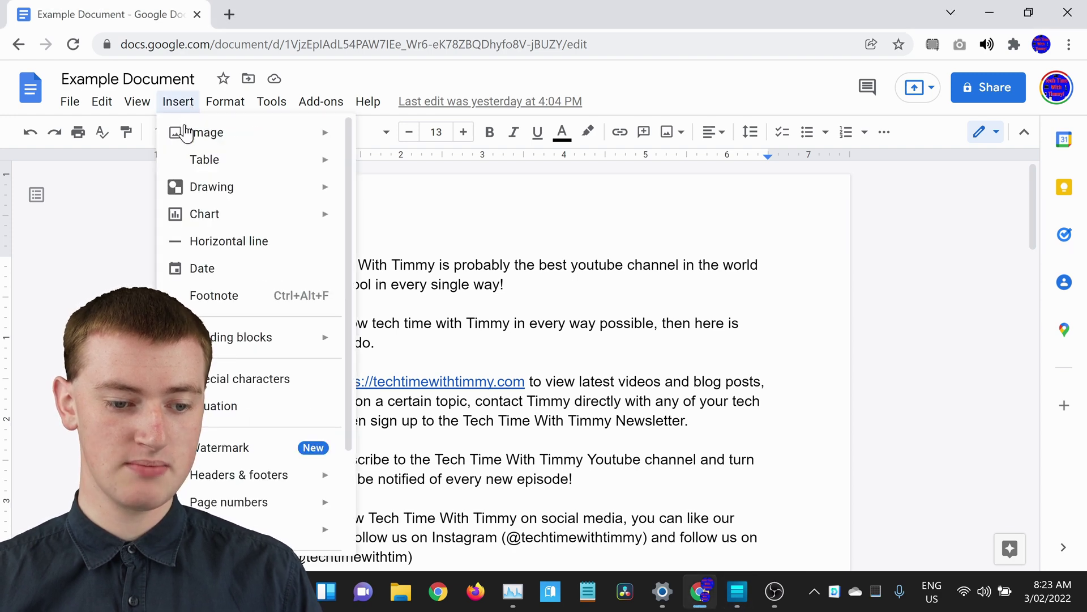
{"action": "left_click", "coordinate": [219, 450]}
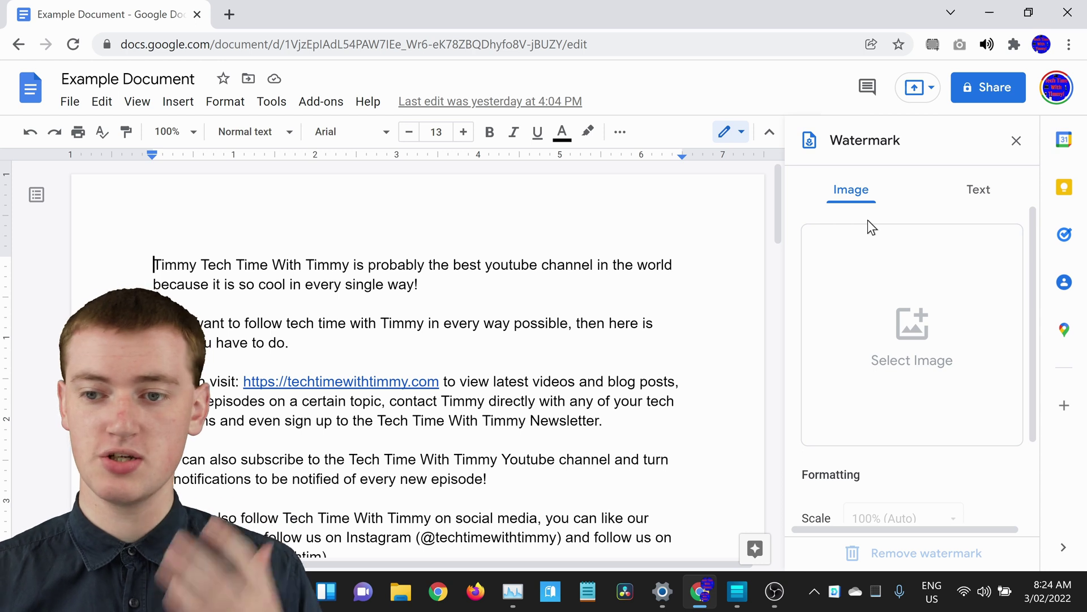
{"action": "left_click", "coordinate": [978, 190]}
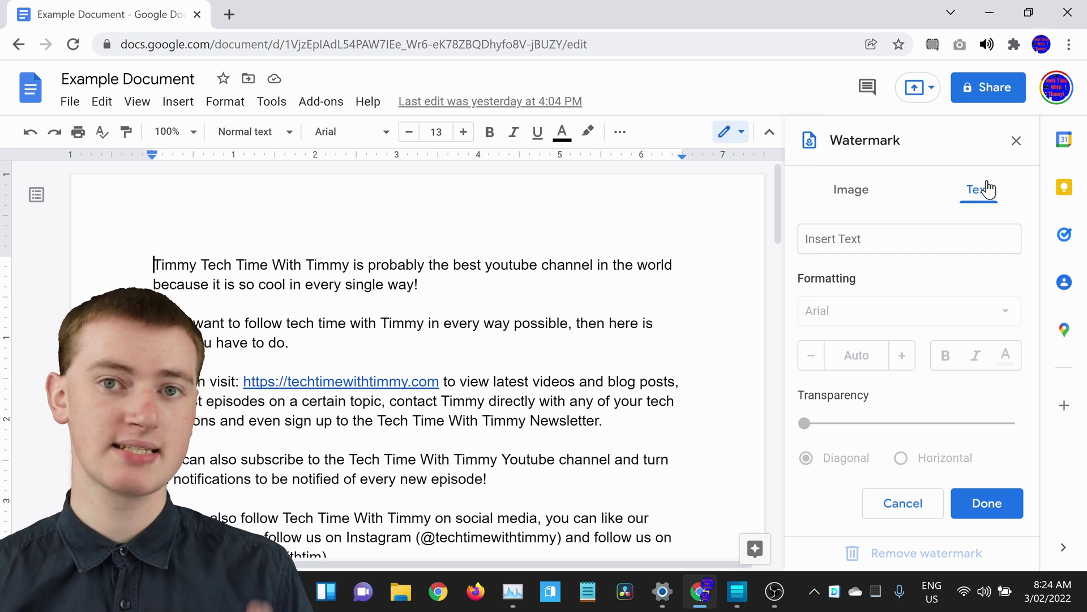
Enter 'Watermark' as the watermark text and scroll the pages to check it.
{"action": "left_click", "coordinate": [900, 232]}
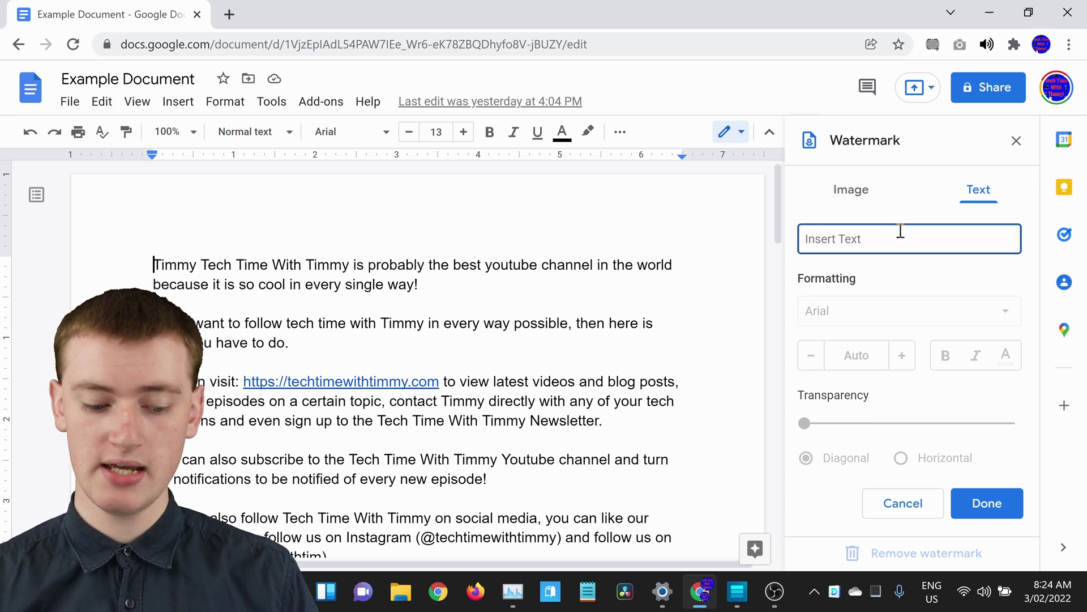
{"action": "type", "text": "Watermark"}
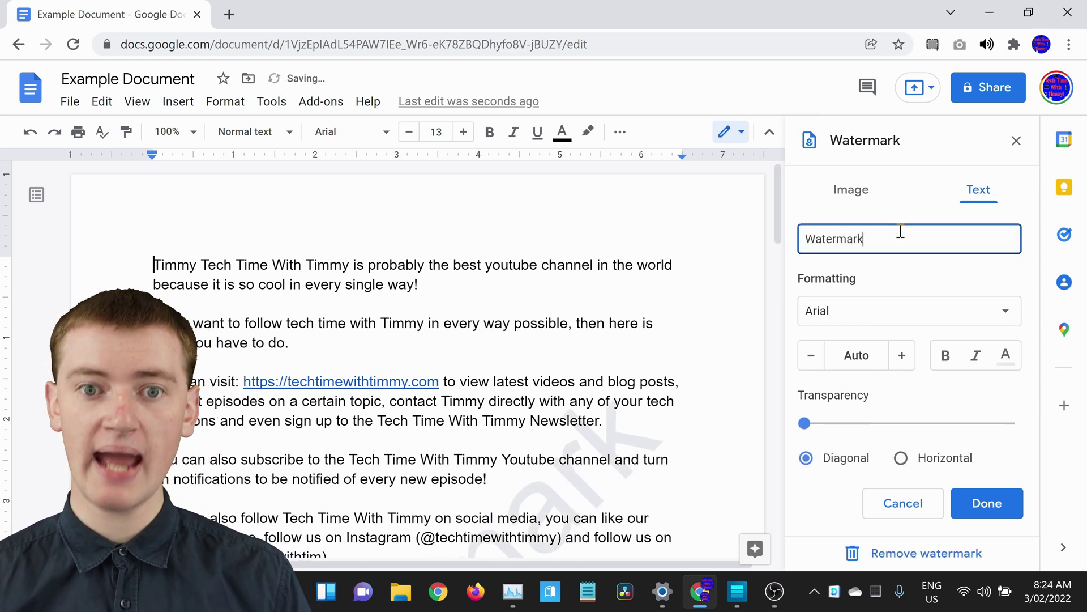
{"action": "scroll", "coordinate": [609, 300], "scroll_direction": "down", "scroll_amount": 5}
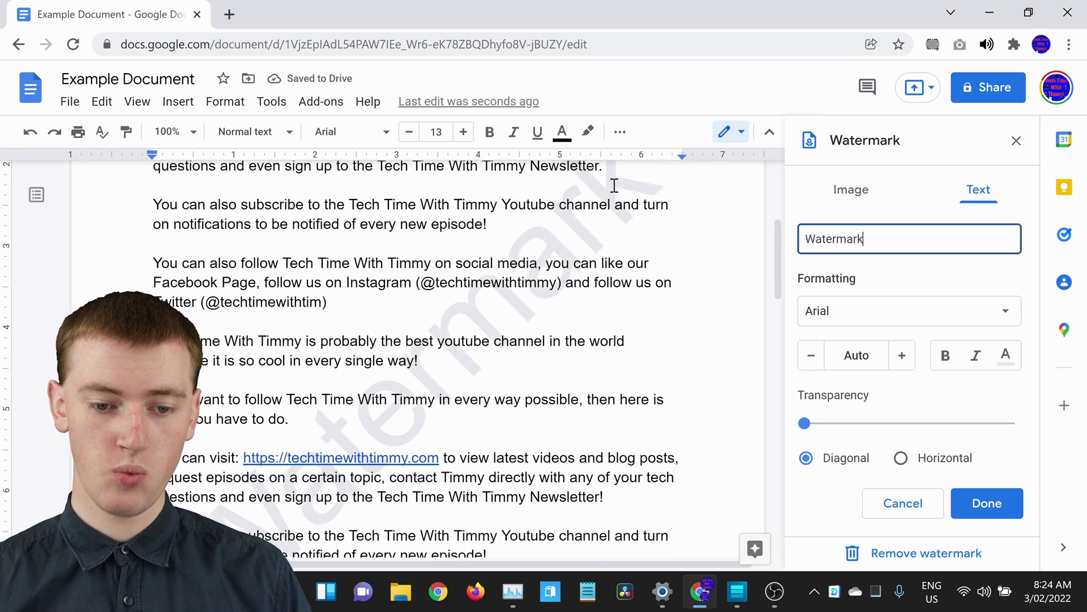
{"action": "scroll", "coordinate": [340, 408], "scroll_direction": "down", "scroll_amount": 2}
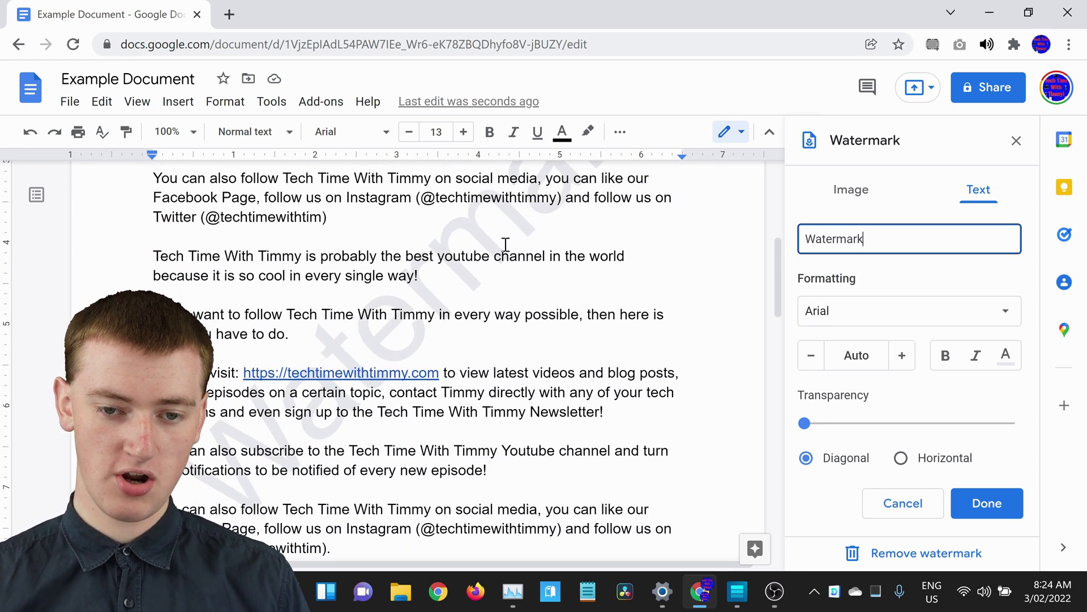
{"action": "scroll", "coordinate": [506, 244], "scroll_direction": "up", "scroll_amount": 3}
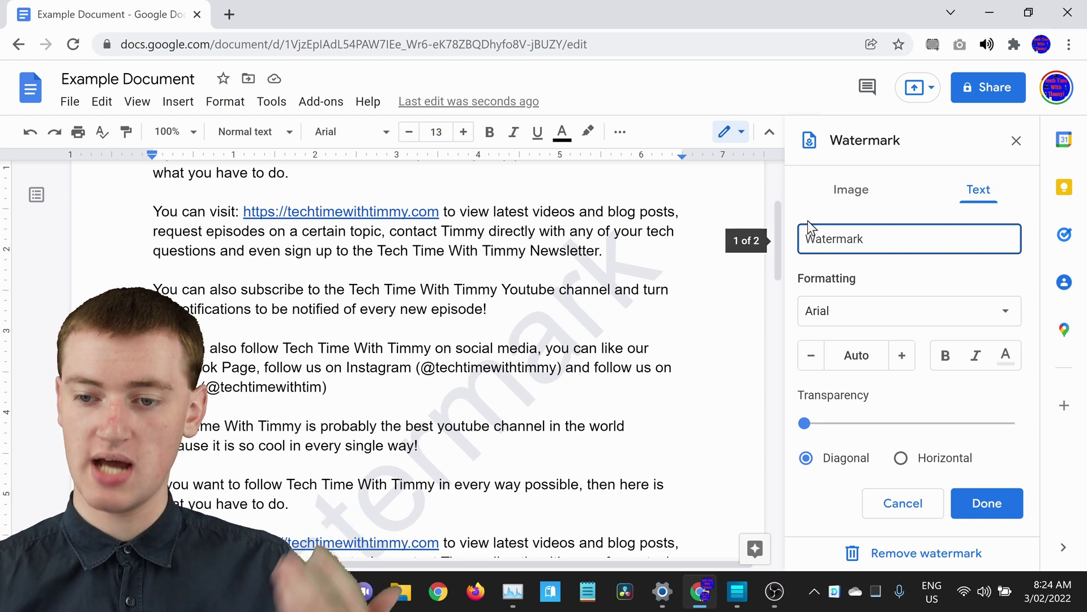
{"action": "scroll", "coordinate": [178, 501], "scroll_direction": "down", "scroll_amount": 3}
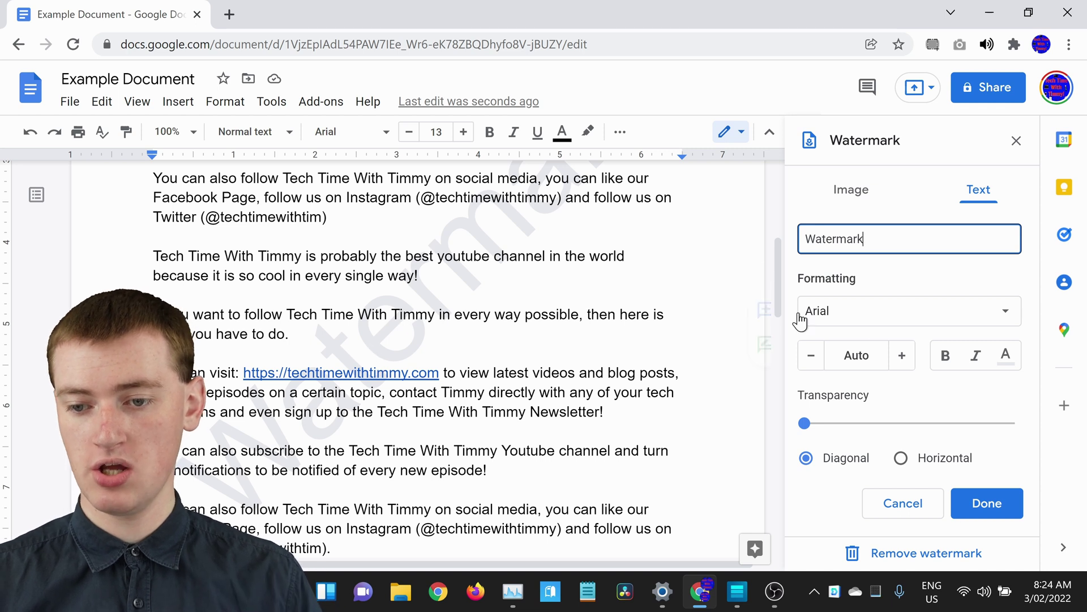
Change the watermark font from Arial to Comic Sans MS.
{"action": "left_click", "coordinate": [891, 307]}
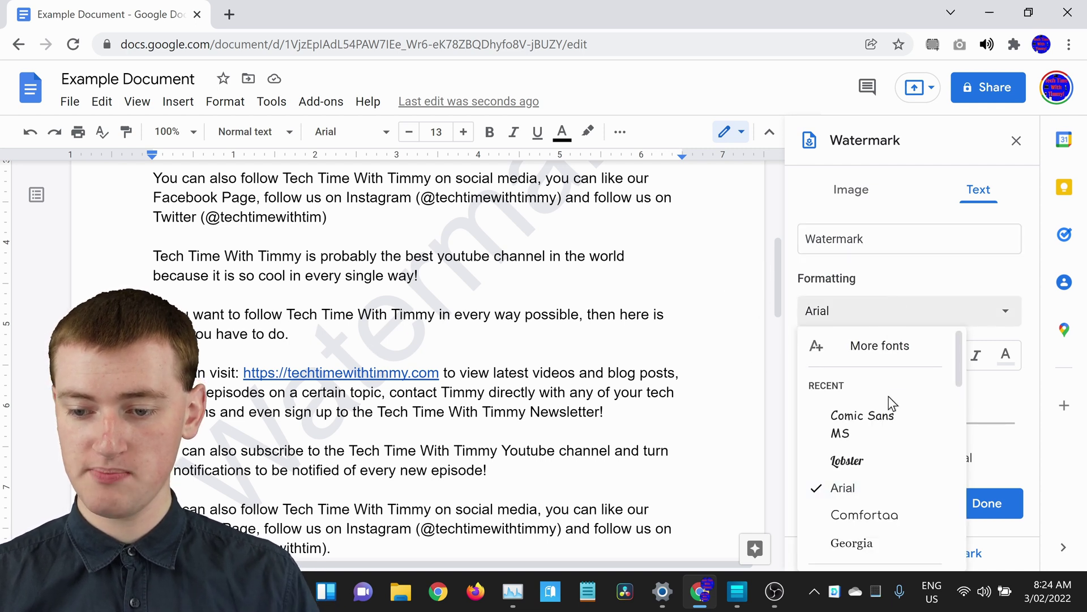
{"action": "left_click", "coordinate": [887, 428]}
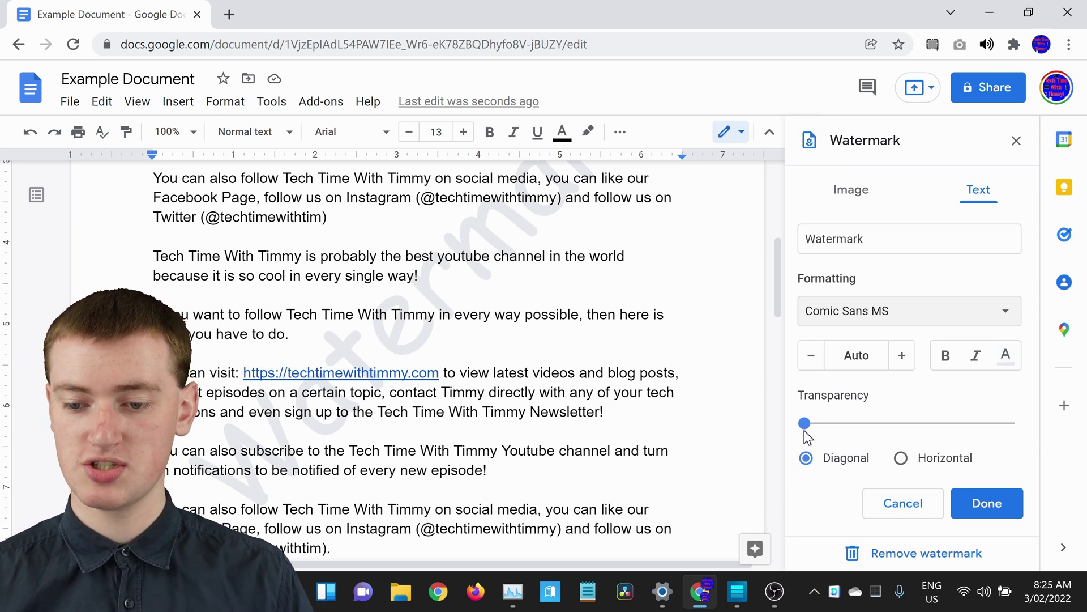
Try 43% and 69% watermark transparency, then return the slider to 0%.
{"action": "left_click_drag", "start_coordinate": [810, 434], "coordinate": [926, 430]}
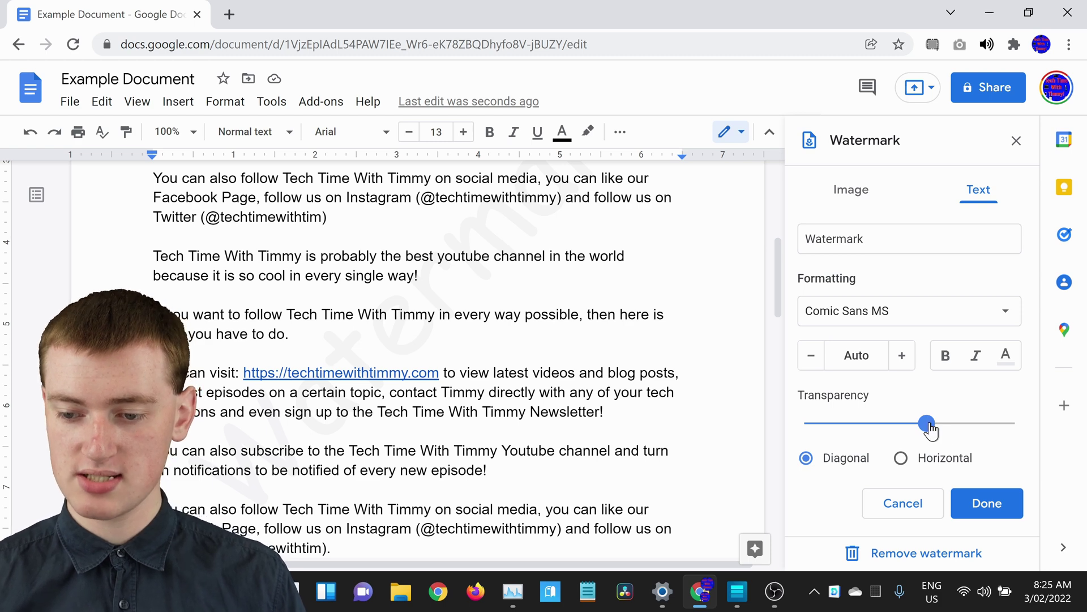
{"action": "left_click_drag", "start_coordinate": [928, 424], "coordinate": [958, 432]}
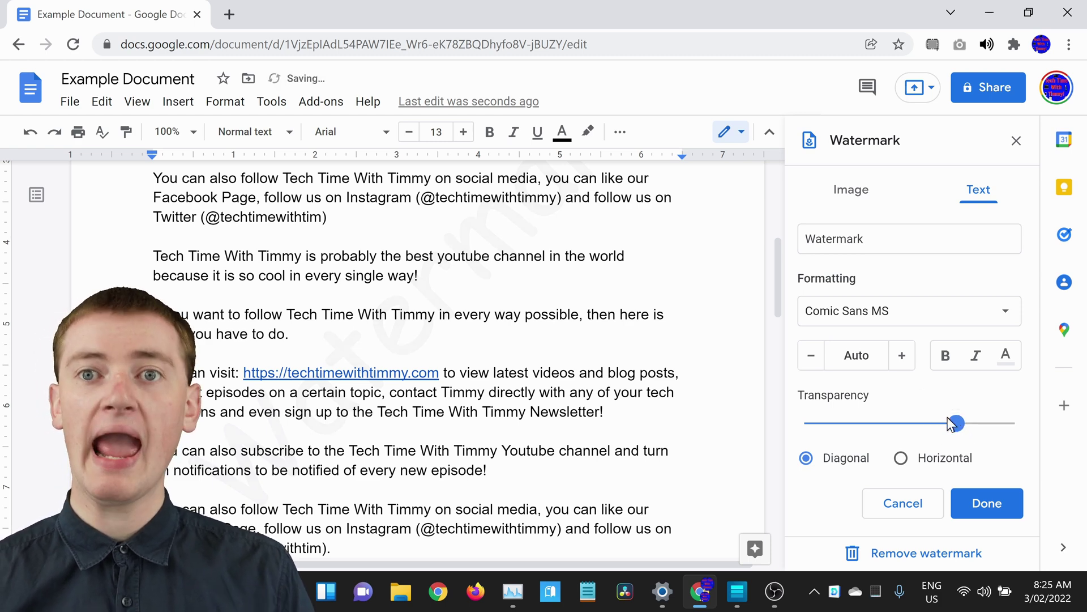
{"action": "scroll", "coordinate": [432, 306], "scroll_direction": "down", "scroll_amount": 6}
{"action": "scroll", "coordinate": [561, 210], "scroll_direction": "down", "scroll_amount": 3}
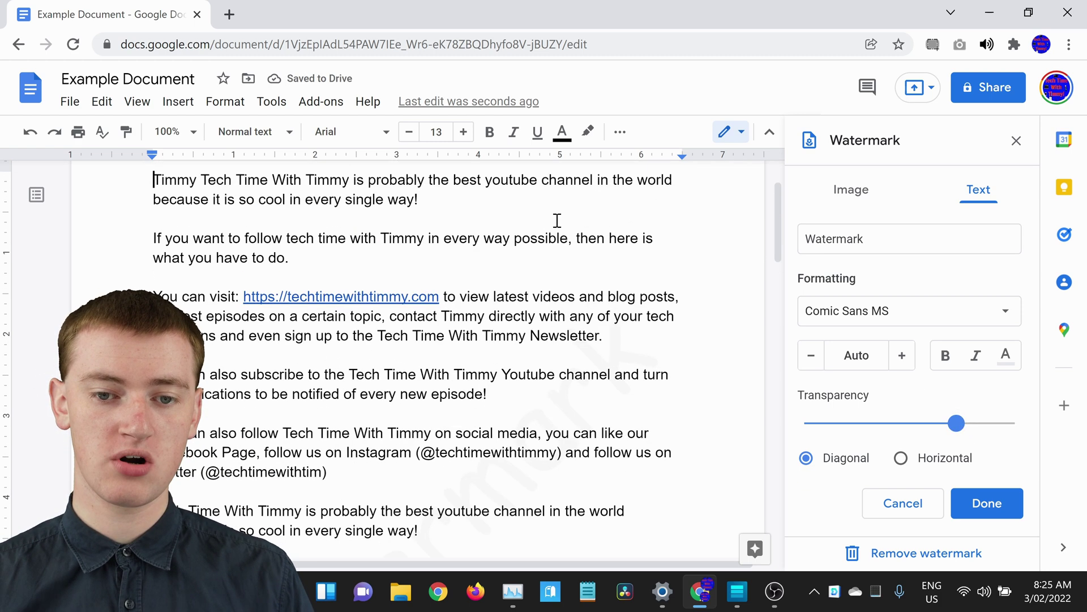
{"action": "scroll", "coordinate": [591, 247], "scroll_direction": "down", "scroll_amount": 3}
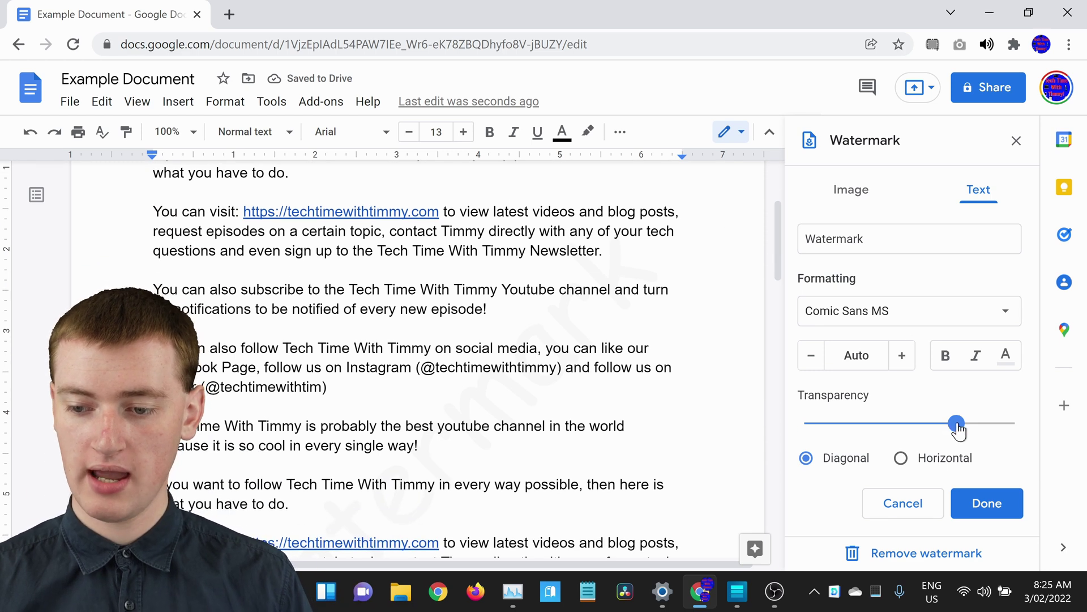
{"action": "left_click_drag", "start_coordinate": [957, 424], "coordinate": [783, 423]}
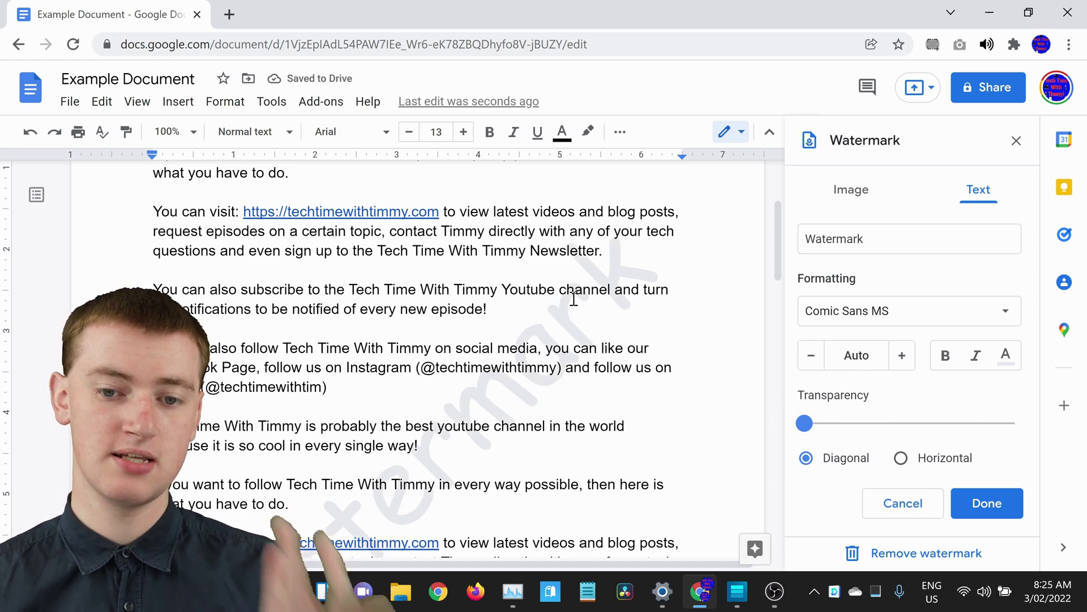
{"action": "scroll", "coordinate": [573, 290], "scroll_direction": "down", "scroll_amount": 3}
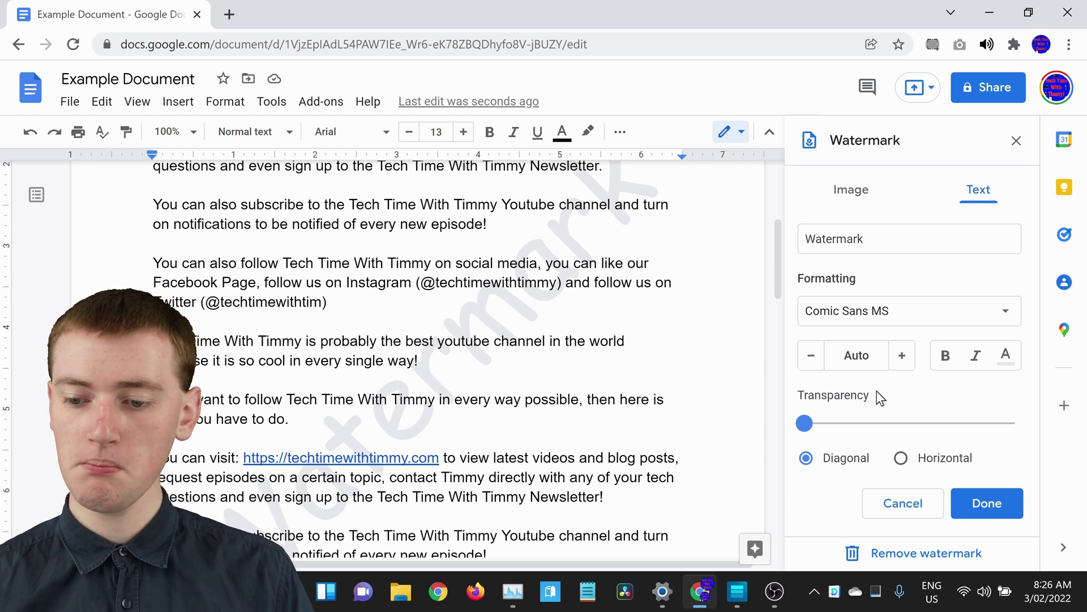
Switch the watermark to Horizontal, back to Diagonal, and close the Watermark panel.
{"action": "left_click", "coordinate": [901, 458]}
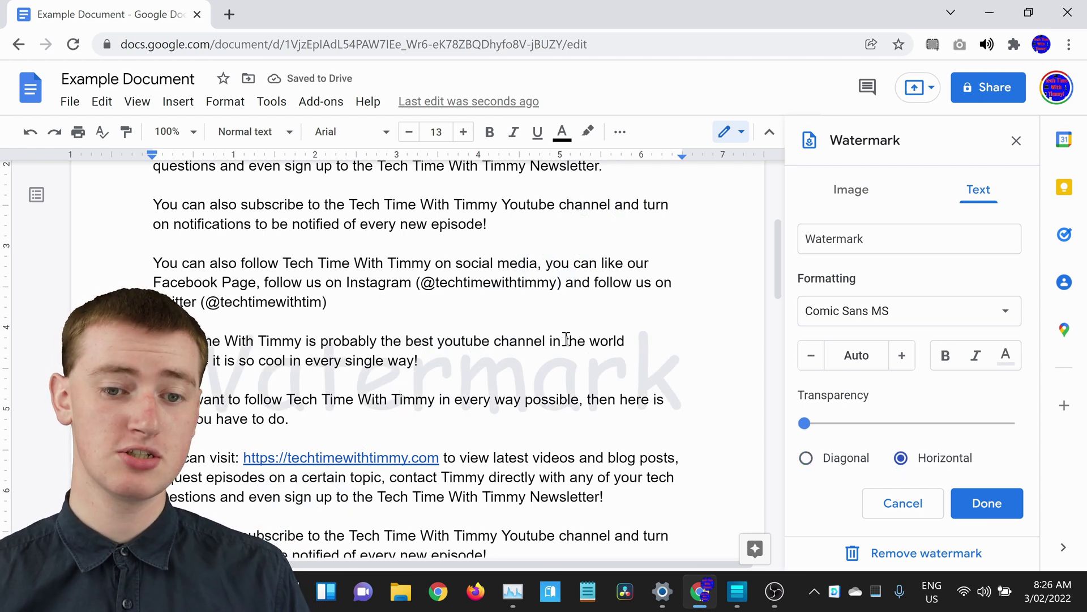
{"action": "scroll", "coordinate": [565, 341], "scroll_direction": "up", "scroll_amount": 5}
{"action": "scroll", "coordinate": [564, 341], "scroll_direction": "down", "scroll_amount": 3}
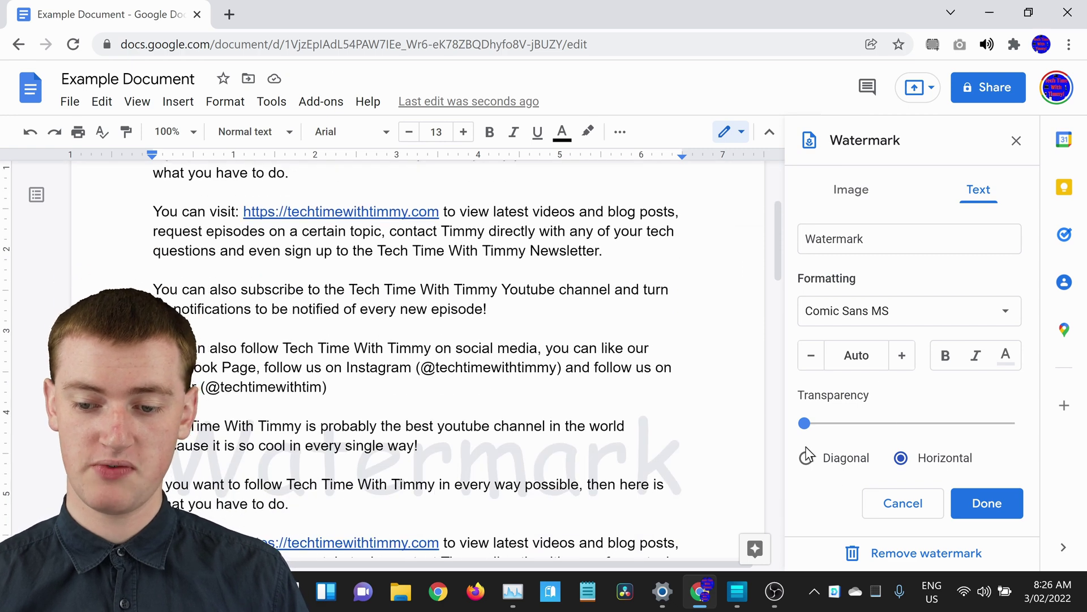
{"action": "left_click", "coordinate": [806, 458]}
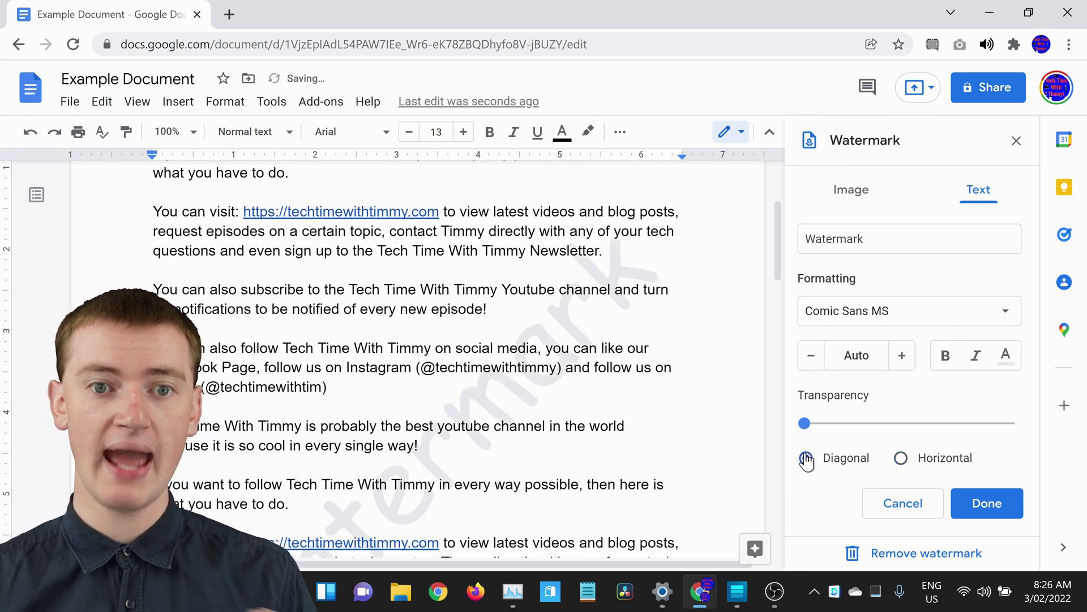
{"action": "left_click", "coordinate": [988, 508]}
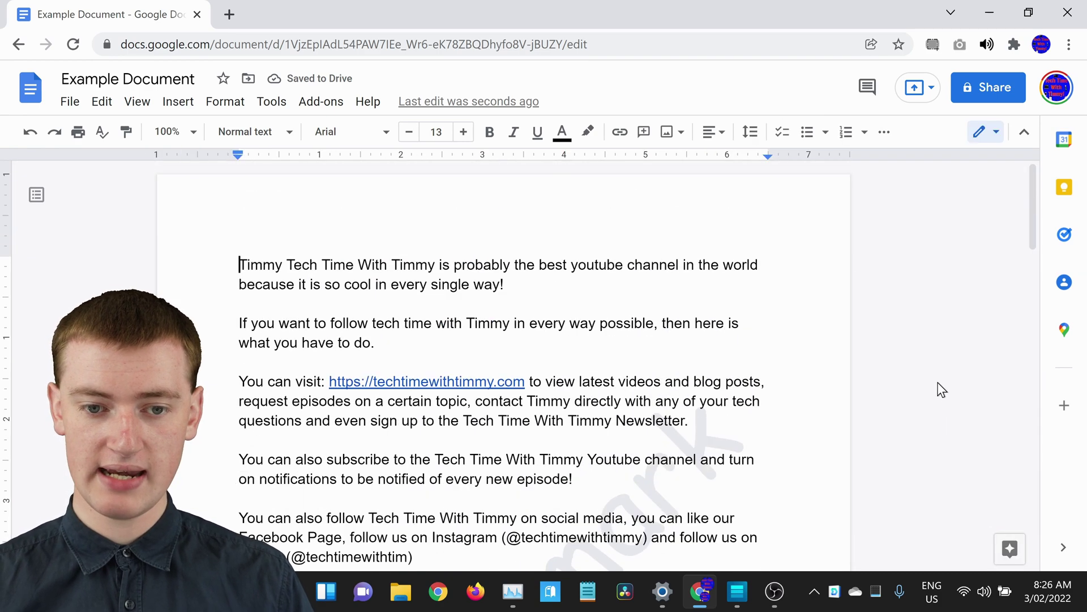
Scroll down through the watermarked pages, then back up to page 1's first paragraph.
{"action": "scroll", "coordinate": [929, 351], "scroll_direction": "down", "scroll_amount": 5}
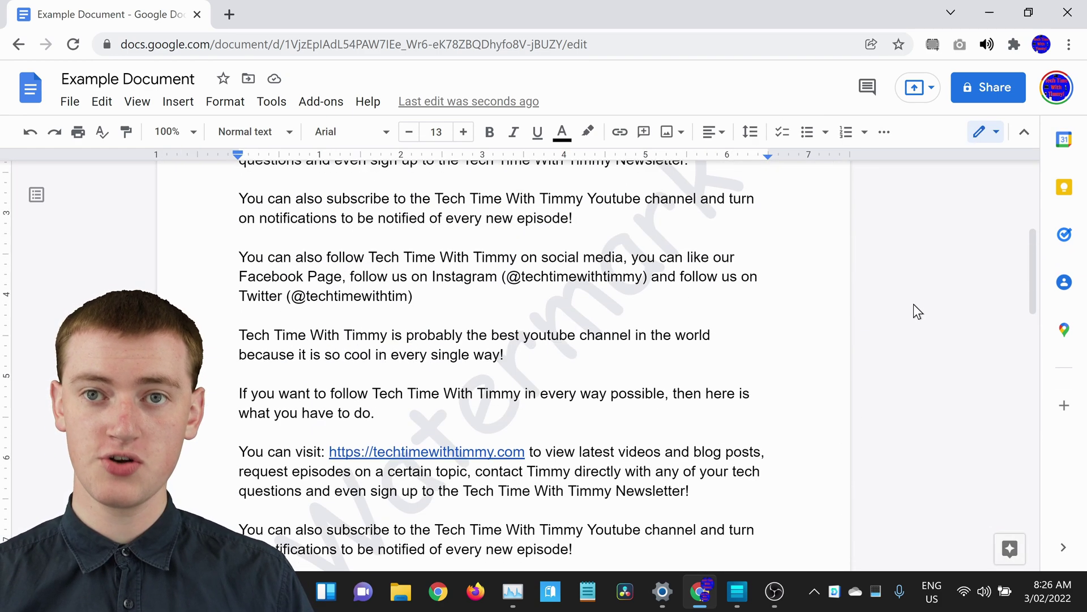
{"action": "scroll", "coordinate": [913, 302], "scroll_direction": "down", "scroll_amount": 5}
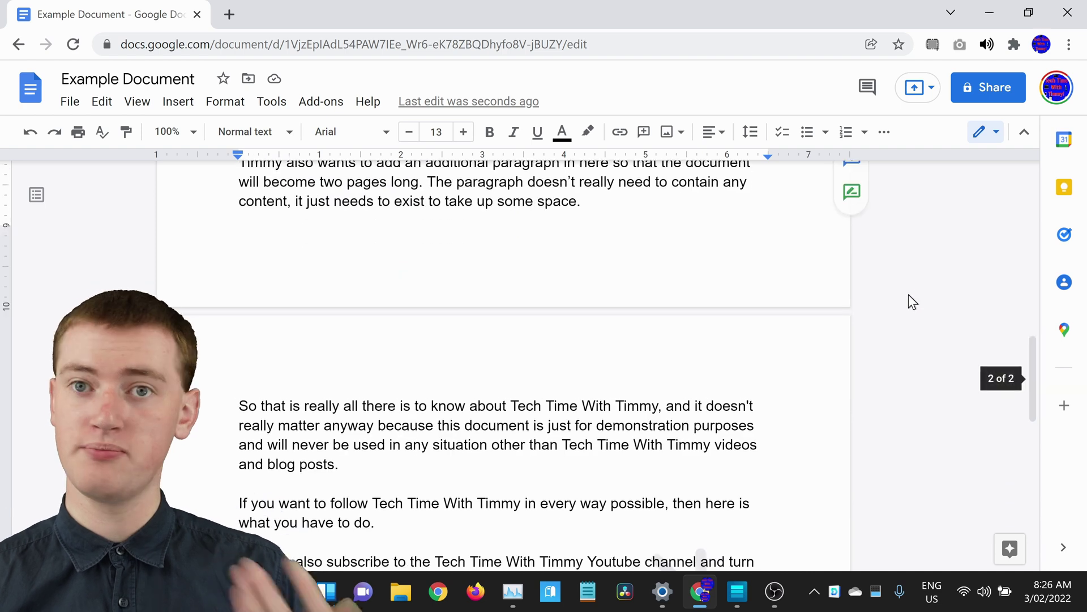
{"action": "scroll", "coordinate": [907, 294], "scroll_direction": "down", "scroll_amount": 9}
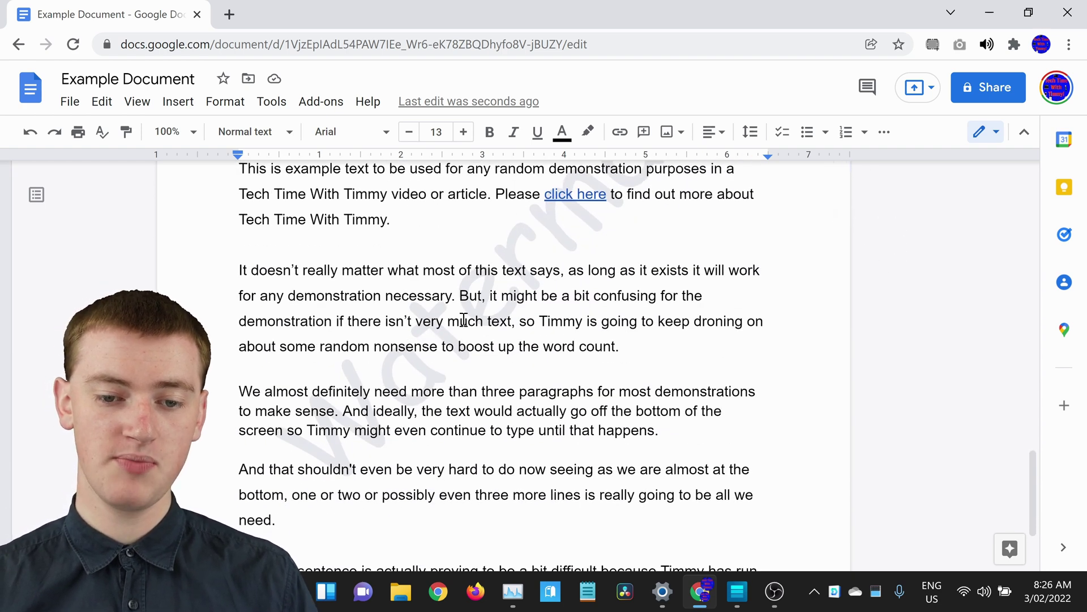
{"action": "scroll", "coordinate": [414, 371], "scroll_direction": "down", "scroll_amount": 2}
{"action": "scroll", "coordinate": [414, 374], "scroll_direction": "up", "scroll_amount": 5}
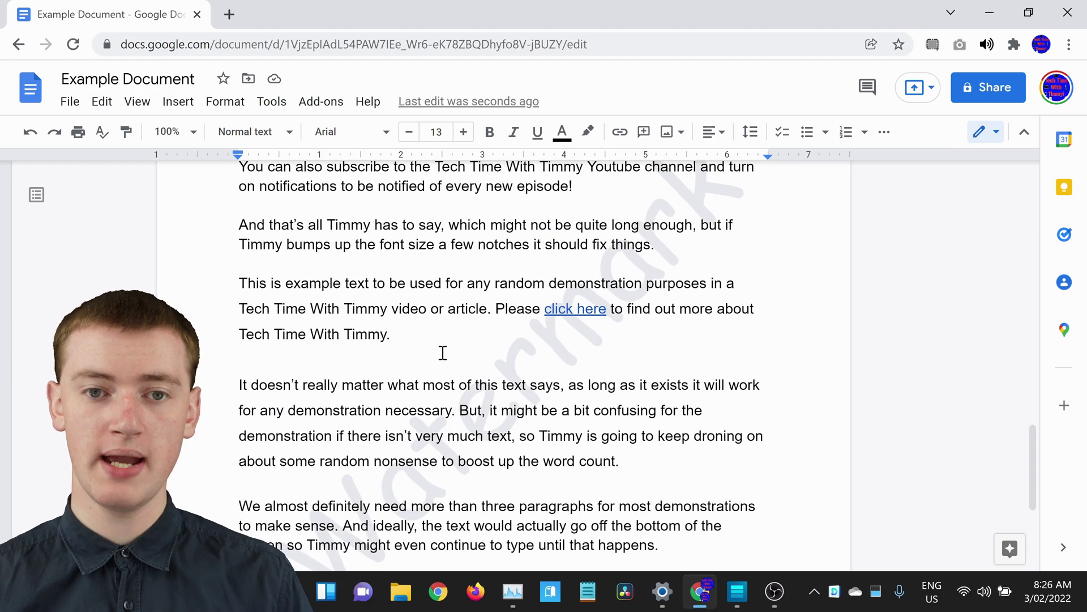
{"action": "scroll", "coordinate": [440, 353], "scroll_direction": "up", "scroll_amount": 10}
{"action": "scroll", "coordinate": [440, 352], "scroll_direction": "up", "scroll_amount": 3}
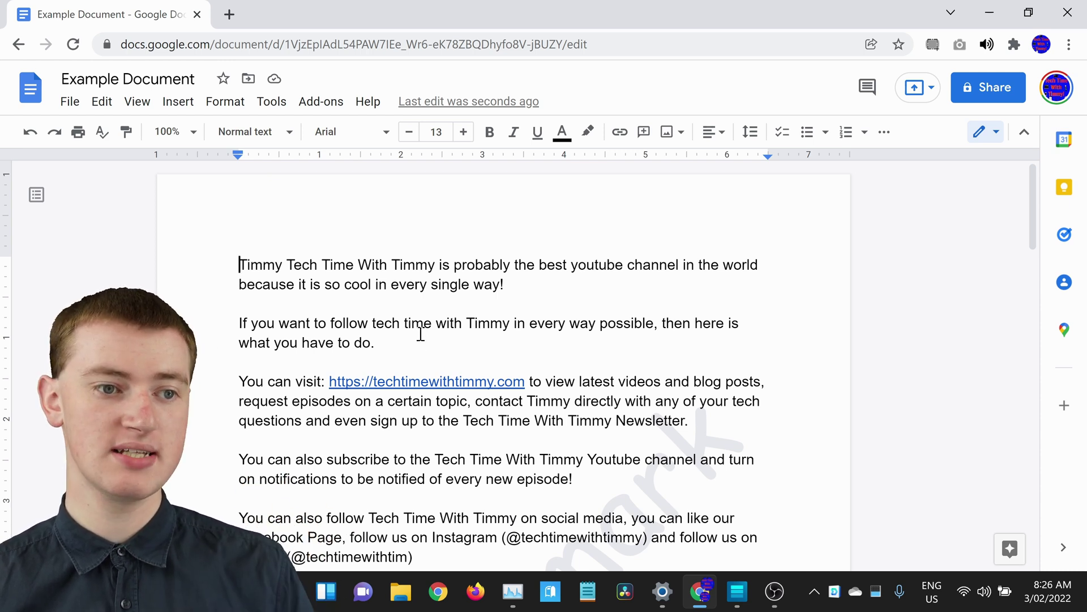
Switch the watermark to the Image type and bring up the image picker.
{"action": "left_click", "coordinate": [171, 107]}
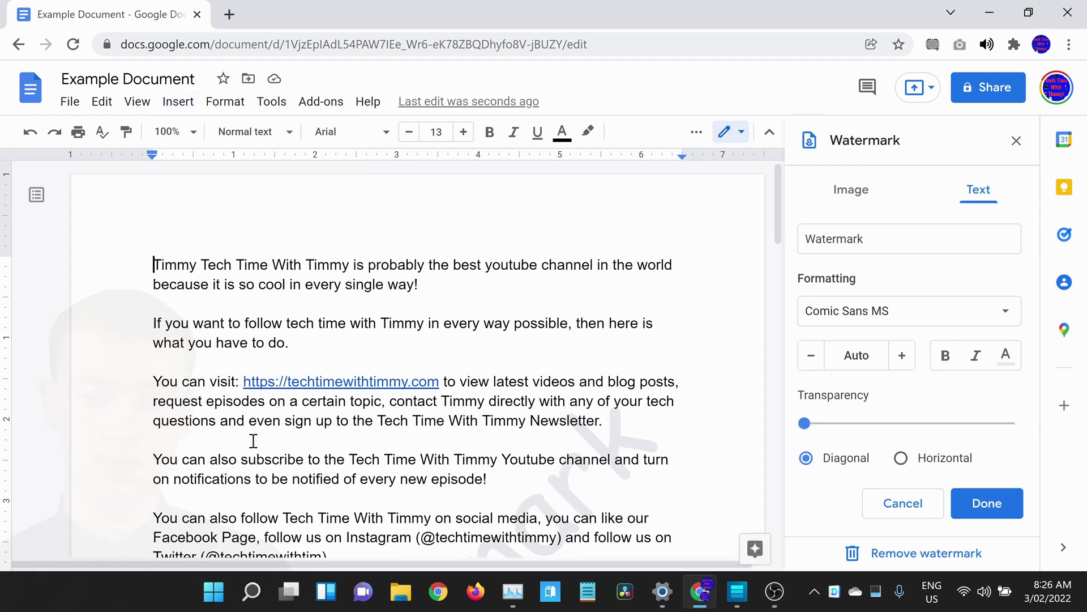
{"action": "left_click", "coordinate": [859, 200]}
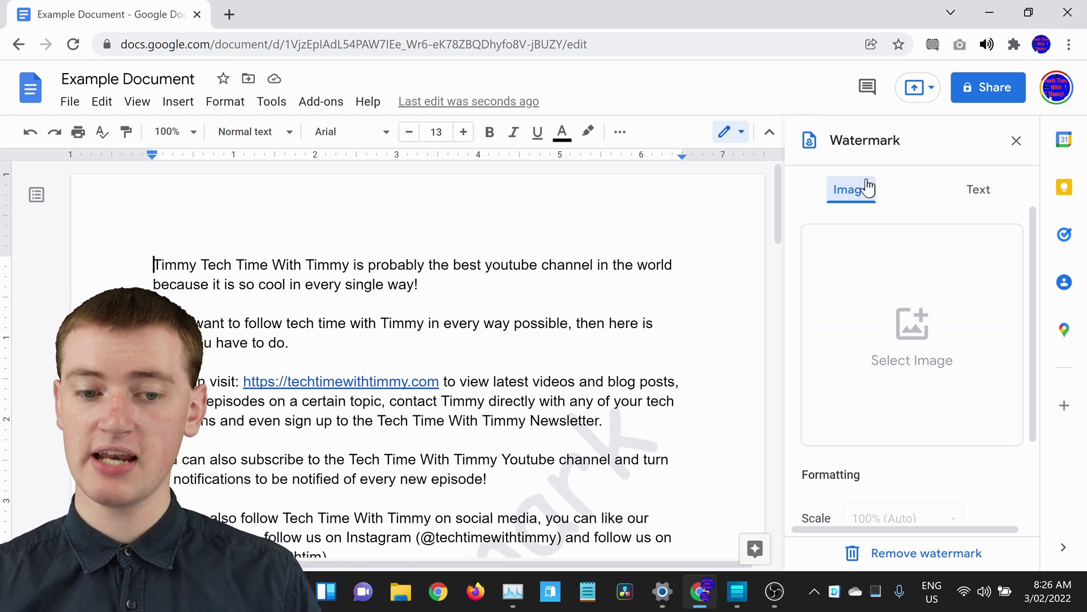
{"action": "left_click", "coordinate": [901, 332]}
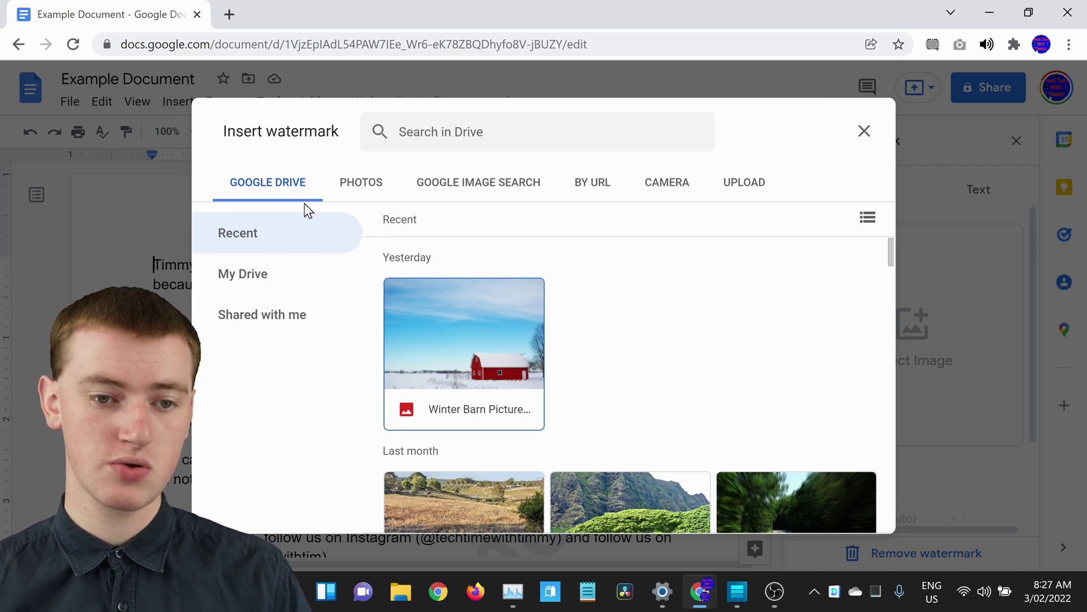
Pick the man-152231 cartoon image from Google Drive as the watermark.
{"action": "left_click", "coordinate": [354, 191]}
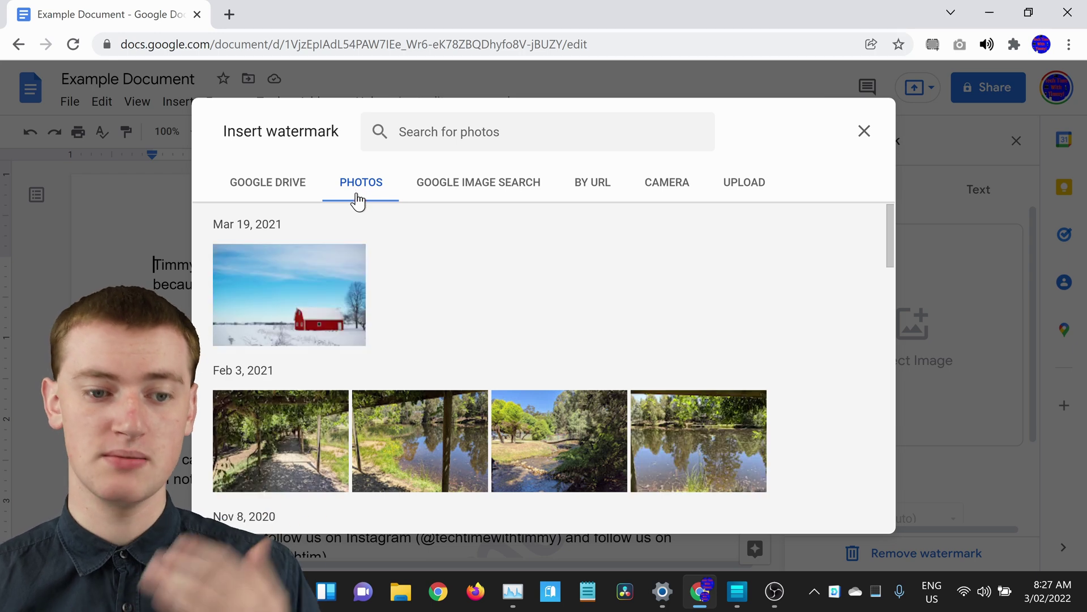
{"action": "scroll", "coordinate": [553, 249], "scroll_direction": "down", "scroll_amount": 6}
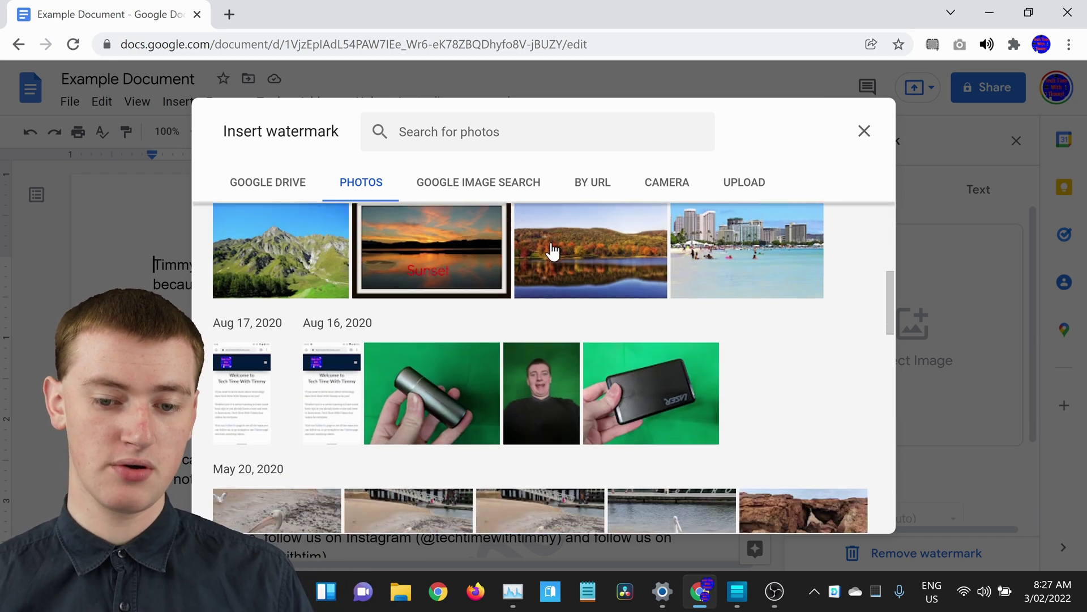
{"action": "scroll", "coordinate": [552, 251], "scroll_direction": "up", "scroll_amount": 6}
{"action": "scroll", "coordinate": [553, 249], "scroll_direction": "up", "scroll_amount": 1}
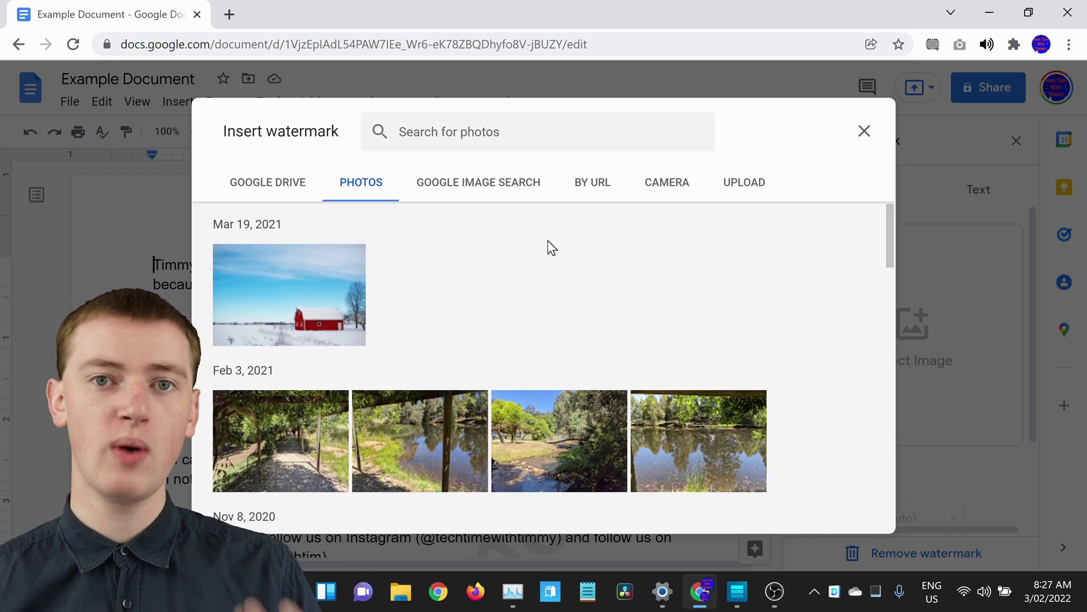
{"action": "left_click", "coordinate": [749, 187]}
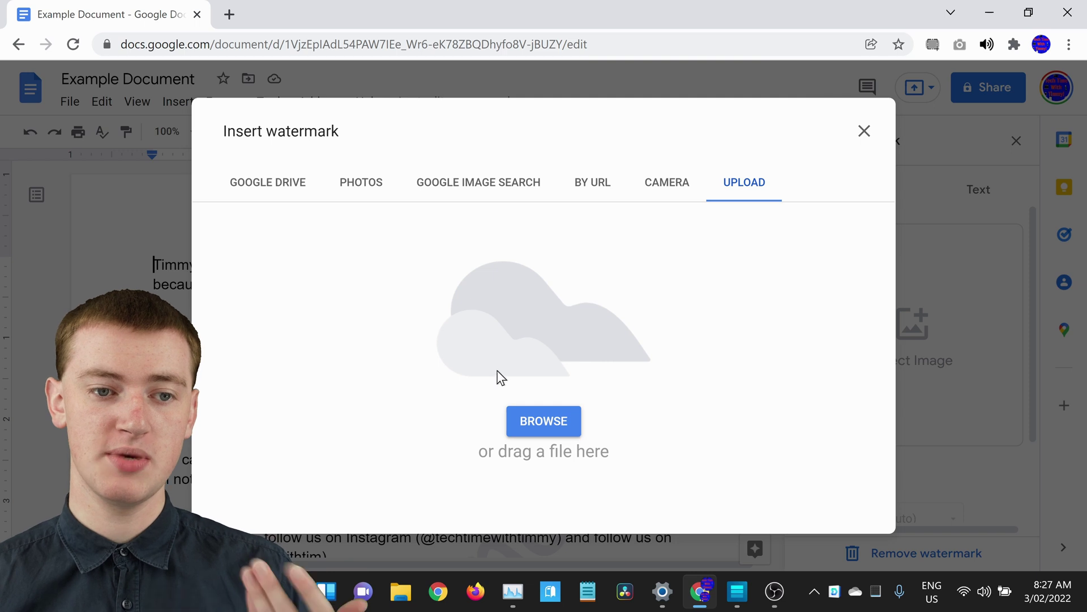
{"action": "left_click", "coordinate": [256, 185]}
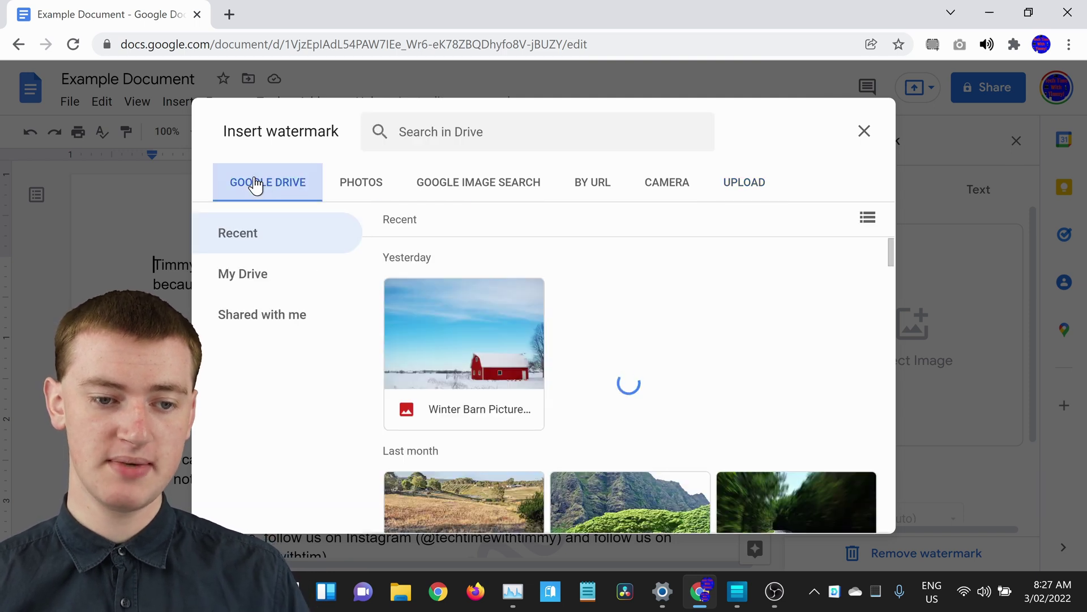
{"action": "scroll", "coordinate": [750, 309], "scroll_direction": "down", "scroll_amount": 6}
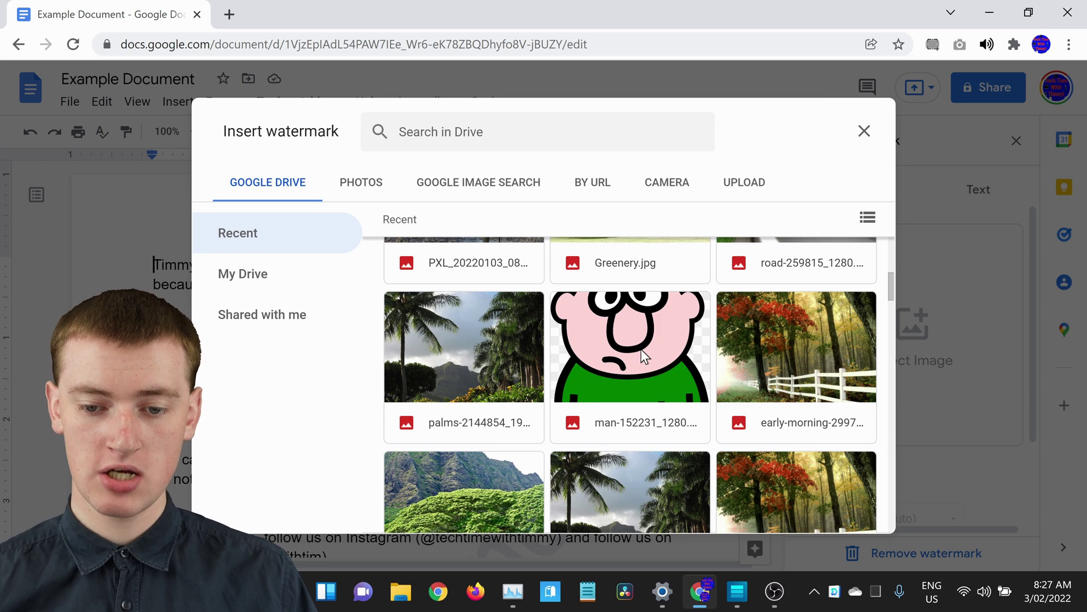
{"action": "double_click", "coordinate": [637, 343]}
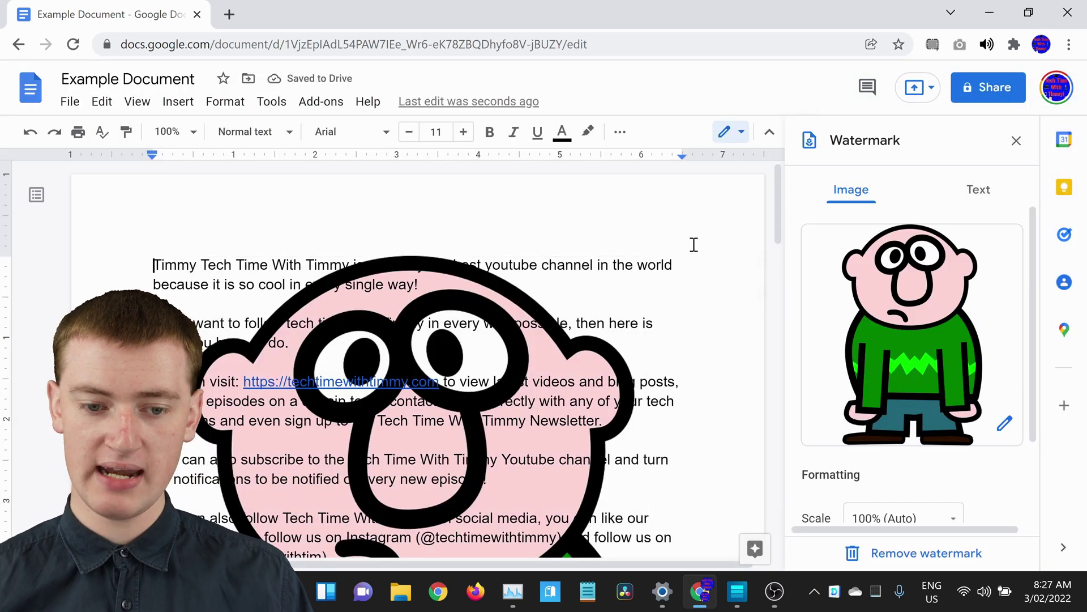
Scroll the document to inspect the cartoon man watermark, then reach the panel's Formatting section.
{"action": "scroll", "coordinate": [702, 223], "scroll_direction": "down", "scroll_amount": 5}
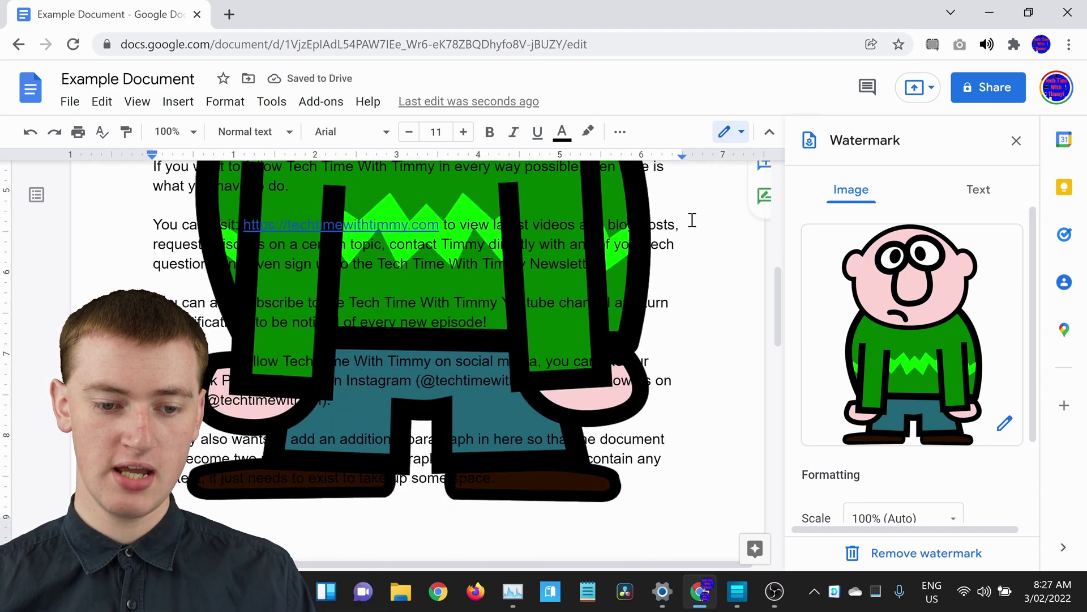
{"action": "scroll", "coordinate": [685, 224], "scroll_direction": "up", "scroll_amount": 5}
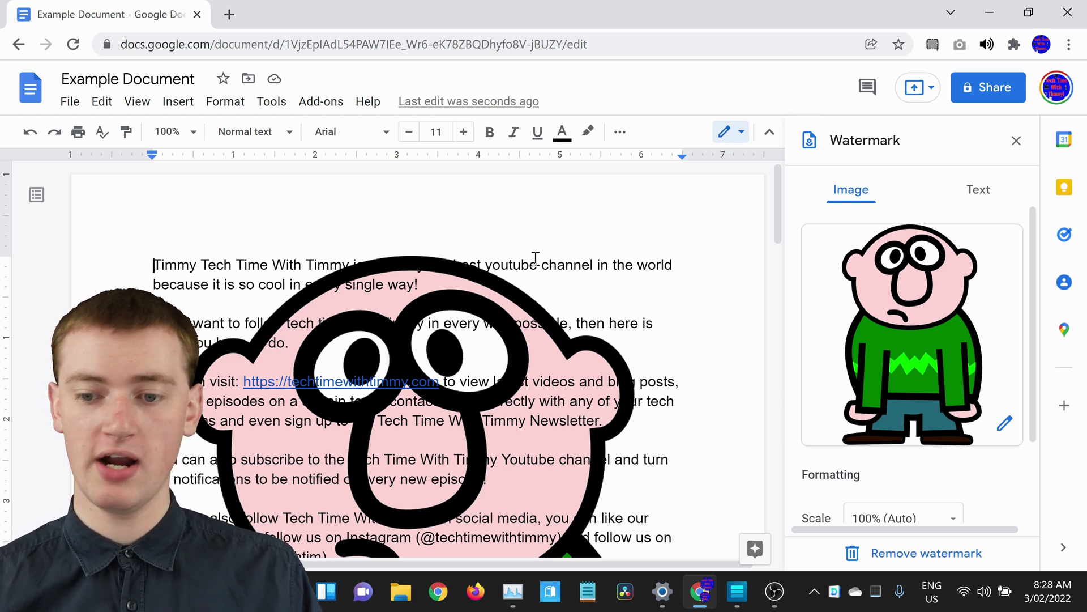
{"action": "scroll", "coordinate": [901, 314], "scroll_direction": "down", "scroll_amount": 2}
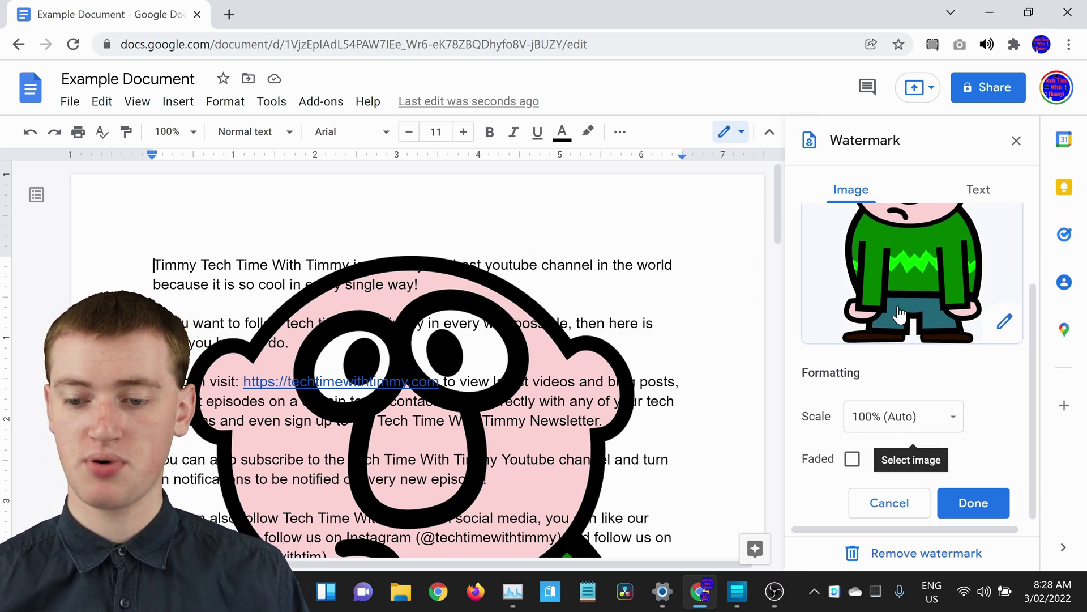
Make the cartoon man watermark faded and scroll through the pages to check it.
{"action": "left_click", "coordinate": [853, 461]}
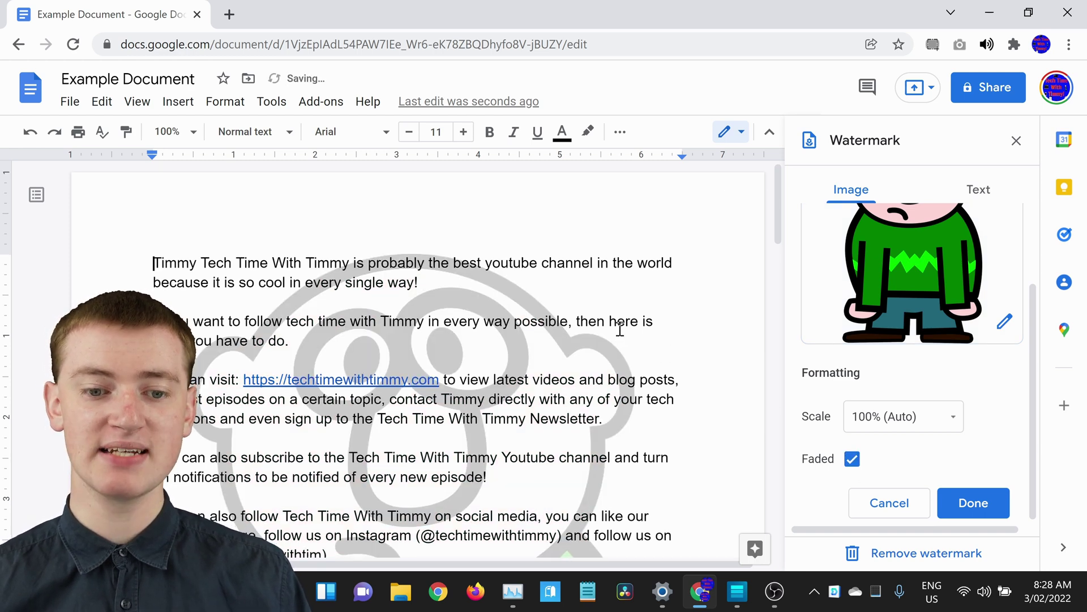
{"action": "scroll", "coordinate": [605, 307], "scroll_direction": "down", "scroll_amount": 3}
{"action": "scroll", "coordinate": [605, 307], "scroll_direction": "down", "scroll_amount": 2}
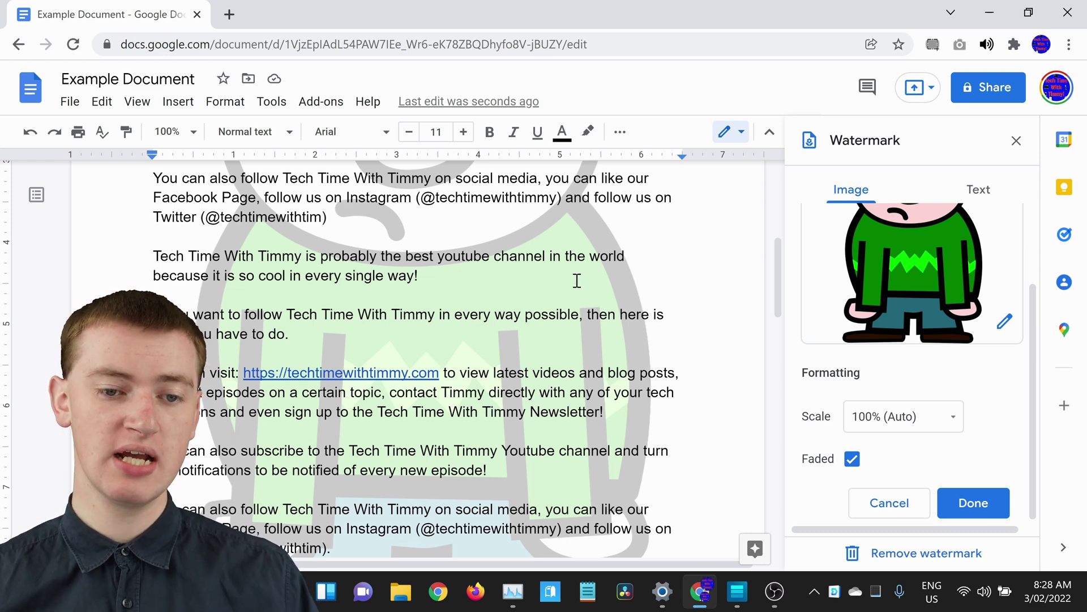
{"action": "scroll", "coordinate": [572, 276], "scroll_direction": "down", "scroll_amount": 1}
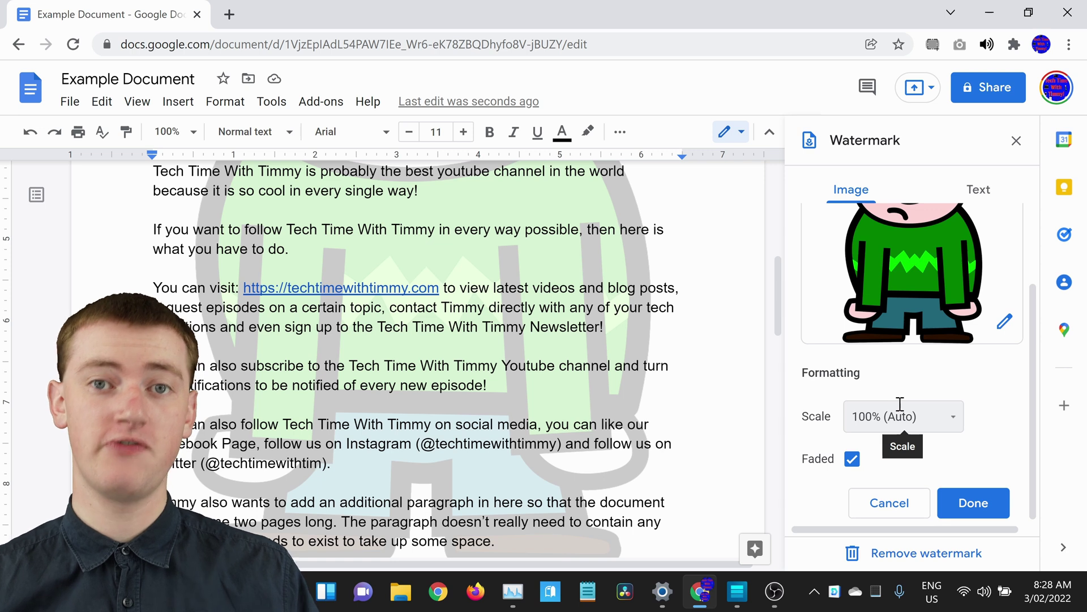
{"action": "left_click", "coordinate": [956, 419]}
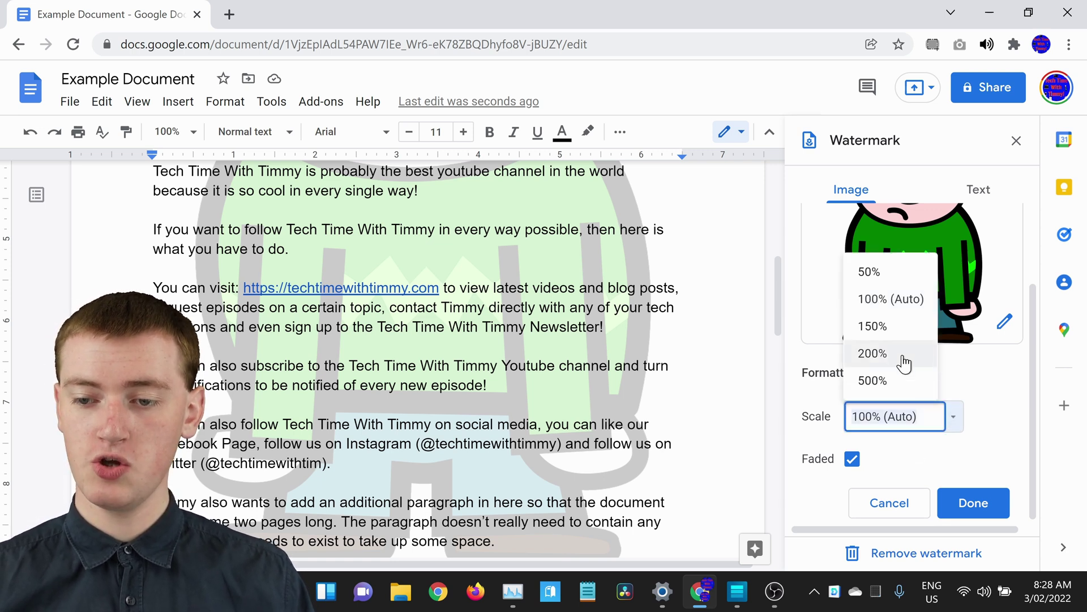
Try the cartoon watermark at 50% scale and then at 150% scale.
{"action": "left_click", "coordinate": [869, 272]}
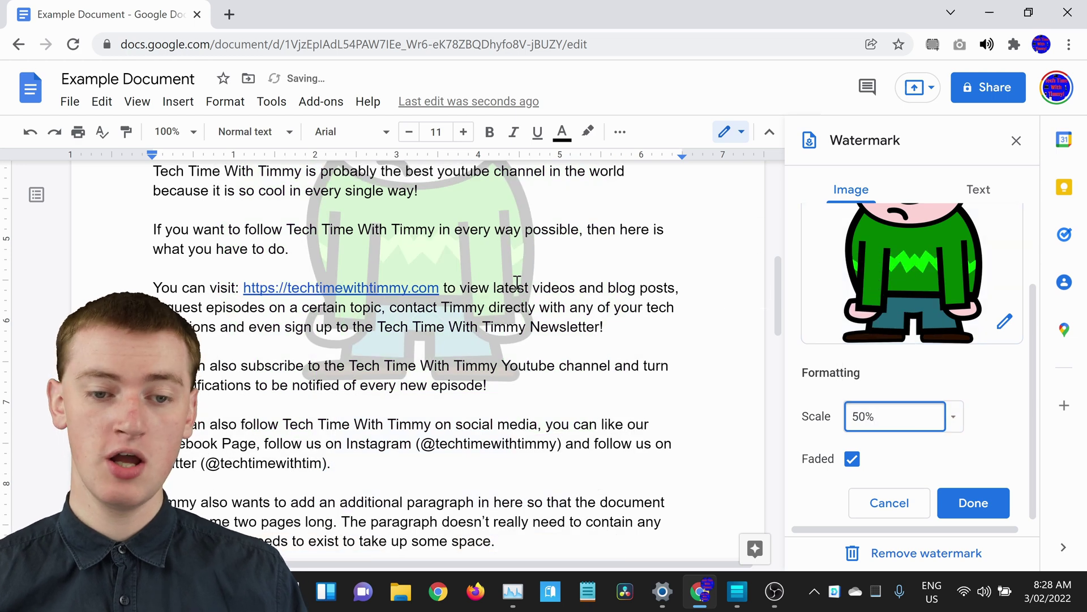
{"action": "scroll", "coordinate": [527, 272], "scroll_direction": "up", "scroll_amount": 3}
{"action": "scroll", "coordinate": [538, 260], "scroll_direction": "up", "scroll_amount": 2}
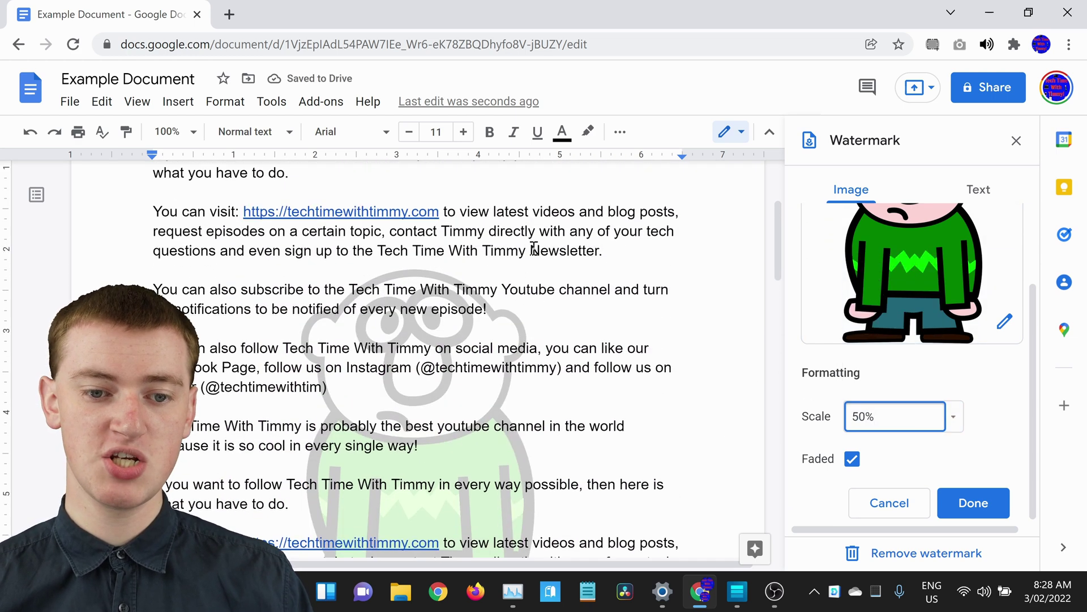
{"action": "scroll", "coordinate": [329, 306], "scroll_direction": "down", "scroll_amount": 3}
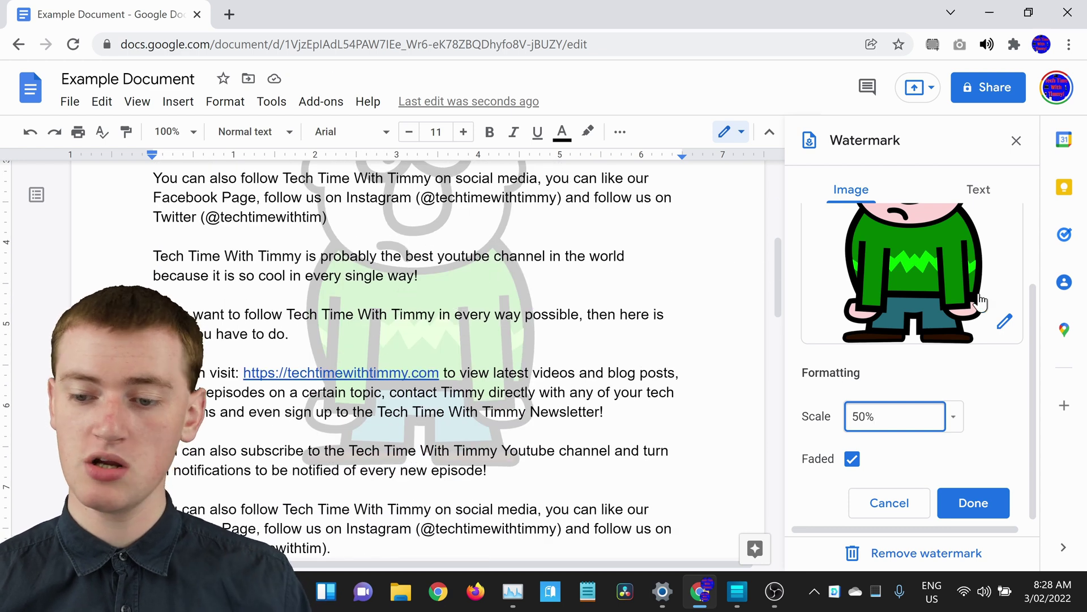
{"action": "left_click", "coordinate": [954, 416]}
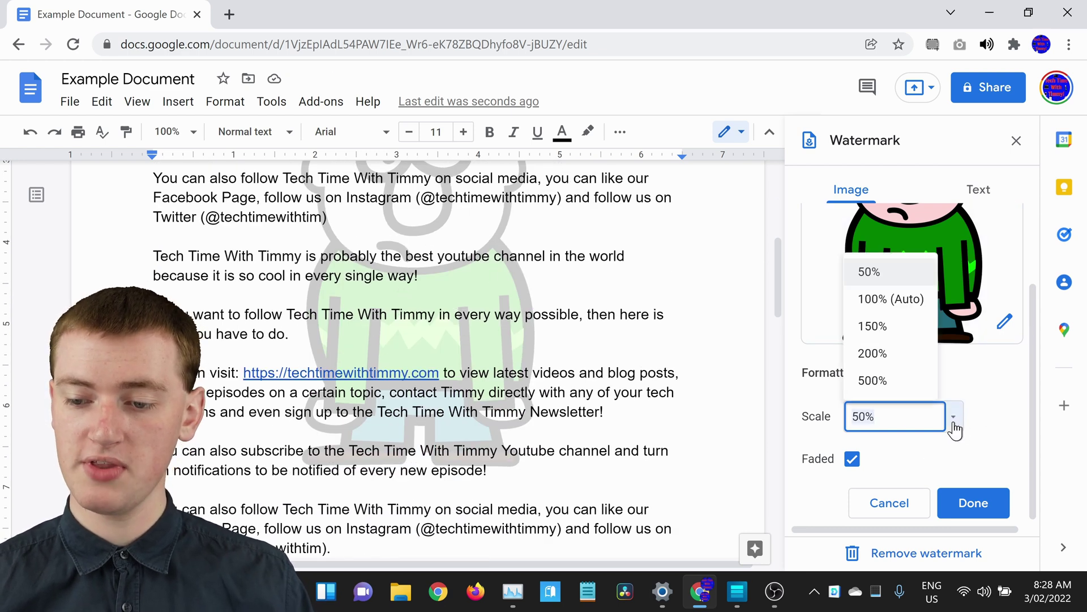
{"action": "left_click", "coordinate": [886, 329]}
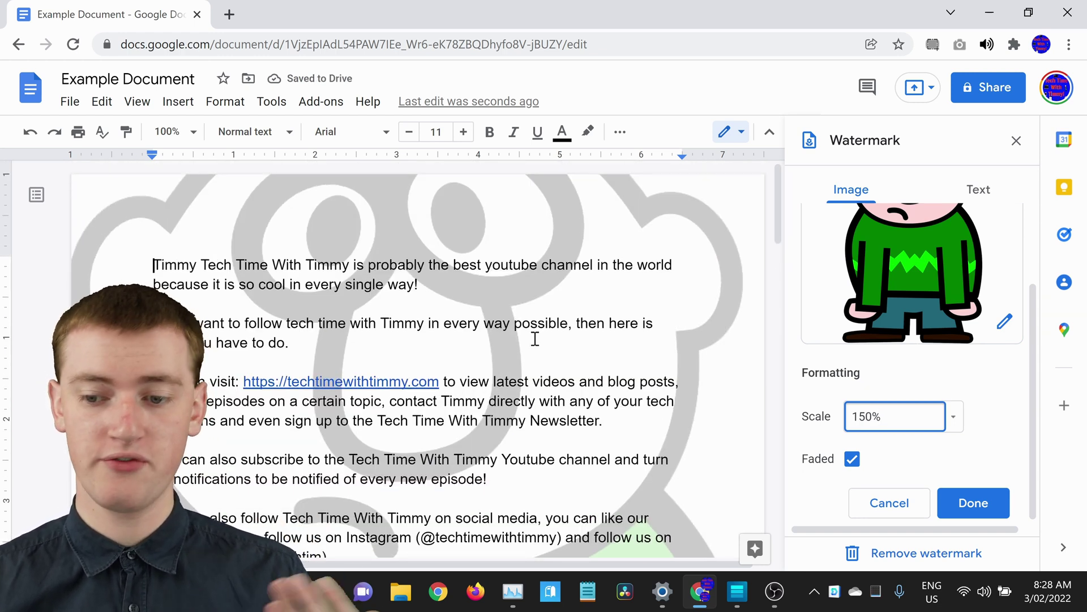
Set the watermark scale back to 100% (Auto) and open the image picker for a replacement.
{"action": "left_click", "coordinate": [956, 419]}
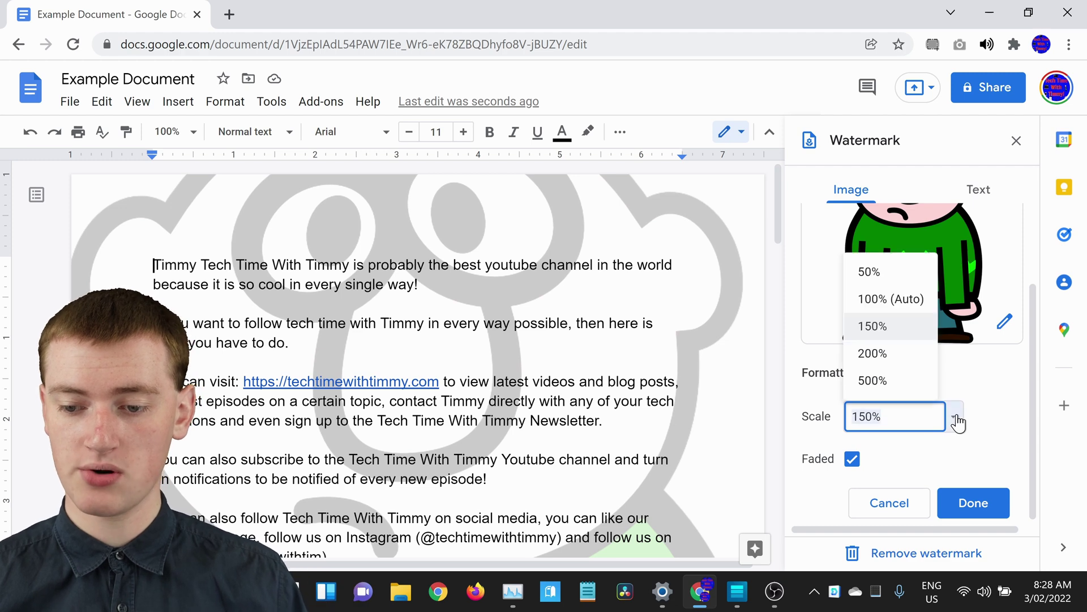
{"action": "left_click", "coordinate": [887, 299]}
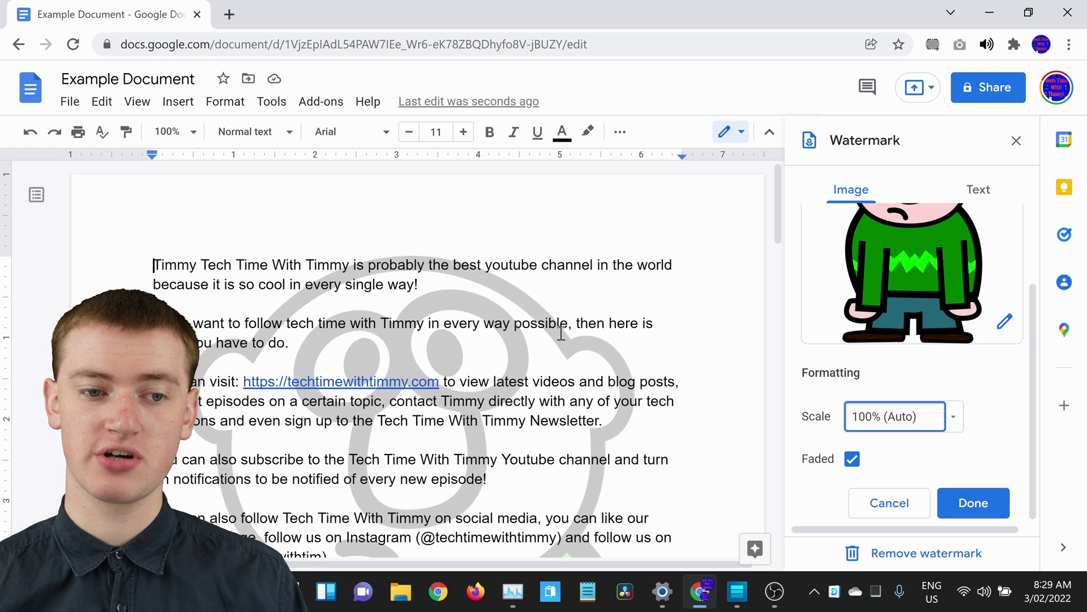
{"action": "scroll", "coordinate": [952, 340], "scroll_direction": "up", "scroll_amount": 2}
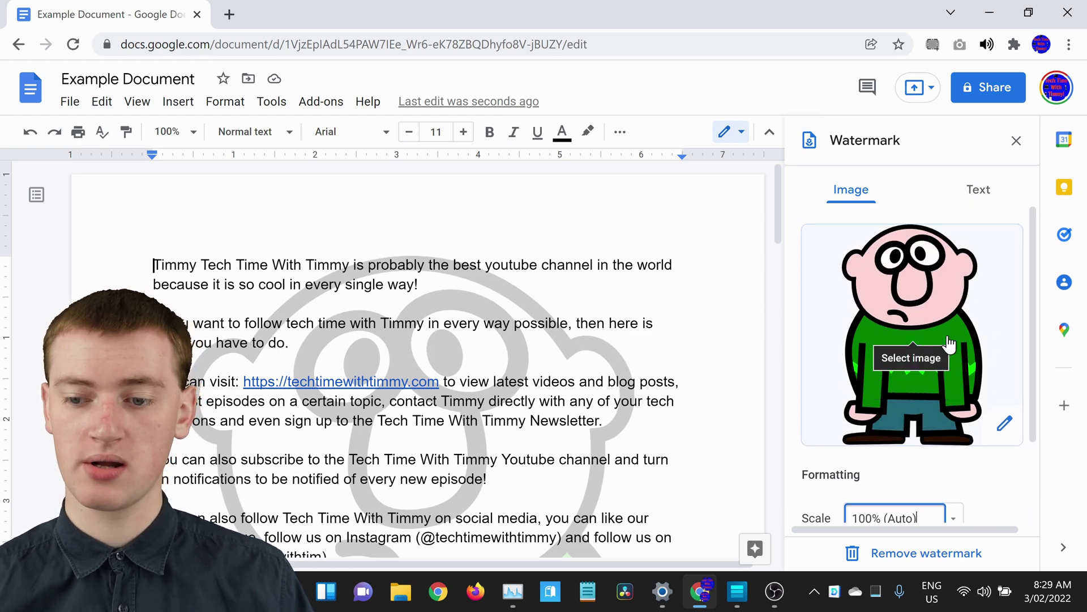
{"action": "left_click", "coordinate": [970, 355]}
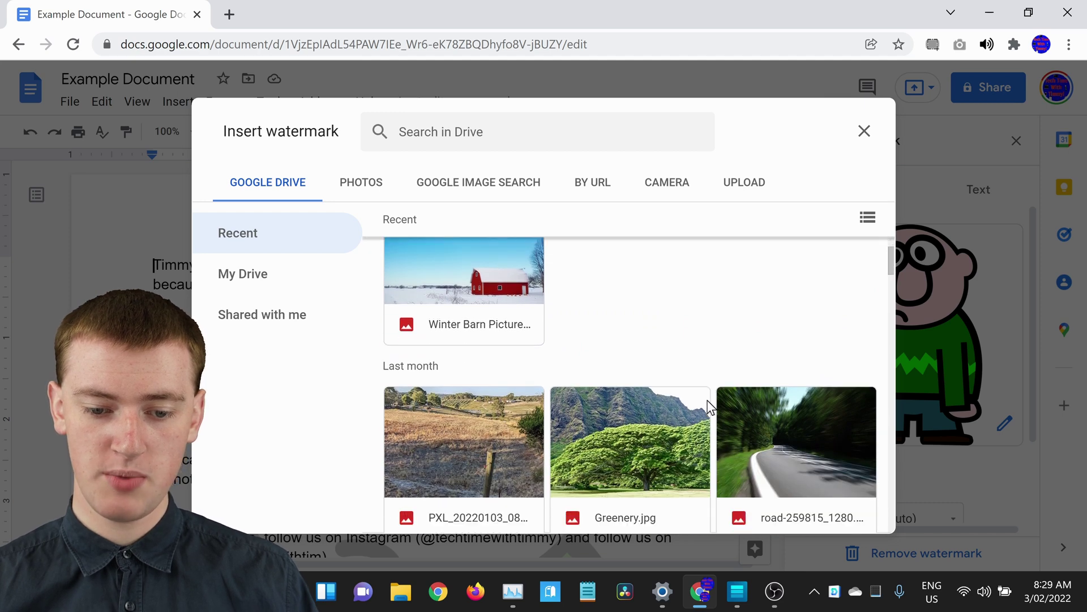
Replace the watermark with the PXL landscape photo of a field and fence post.
{"action": "double_click", "coordinate": [488, 427]}
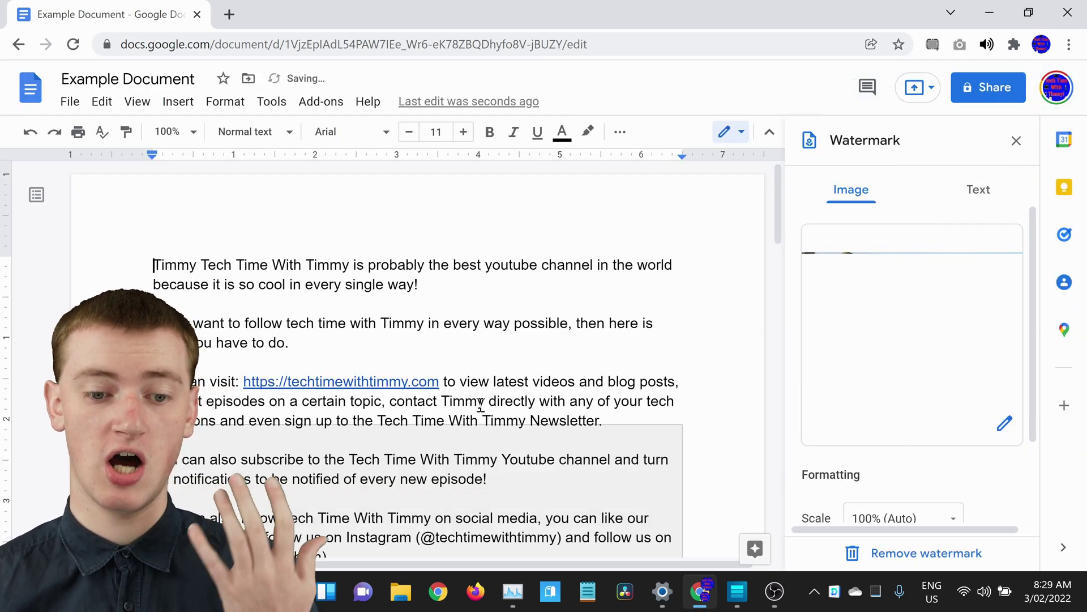
{"action": "scroll", "coordinate": [560, 278], "scroll_direction": "down", "scroll_amount": 3}
{"action": "scroll", "coordinate": [561, 278], "scroll_direction": "down", "scroll_amount": 1}
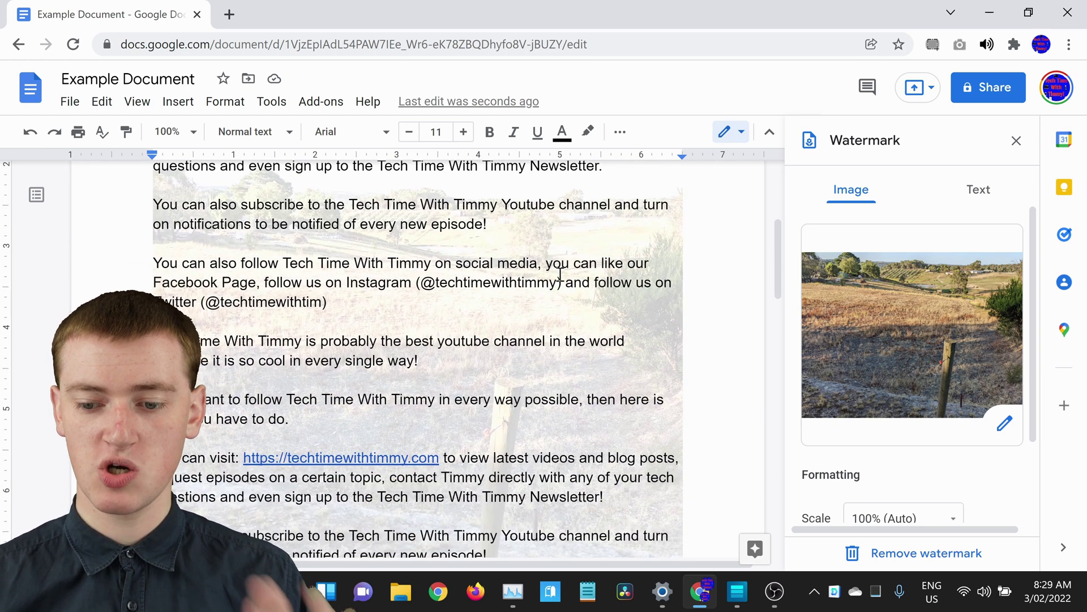
{"action": "scroll", "coordinate": [893, 318], "scroll_direction": "down", "scroll_amount": 2}
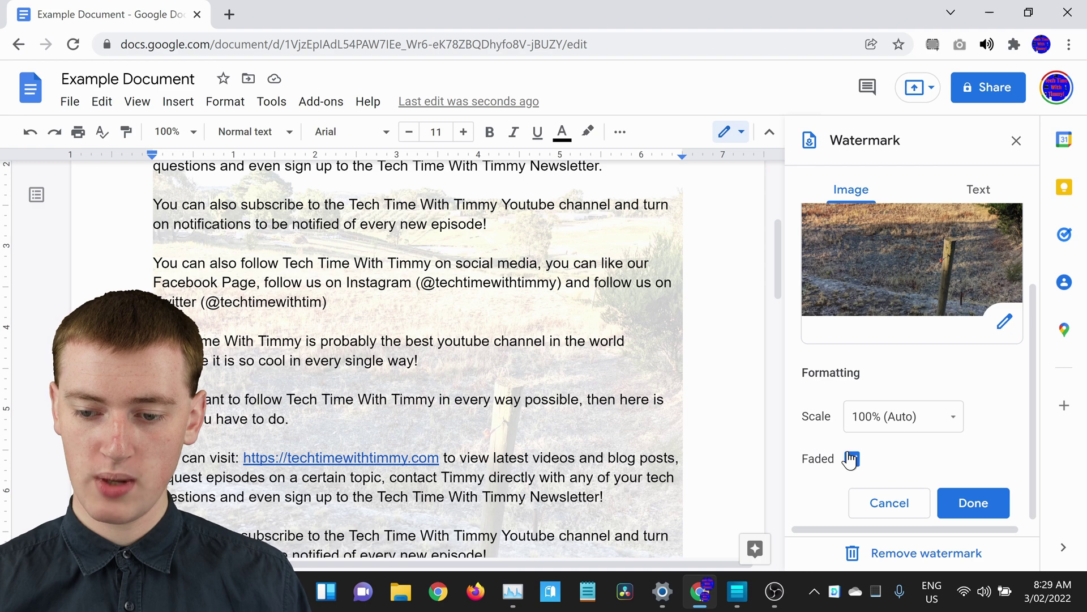
Turn Faded off and back on, leaving the landscape photo faded at 100% (Auto).
{"action": "left_click", "coordinate": [851, 459]}
{"action": "scroll", "coordinate": [416, 315], "scroll_direction": "up", "scroll_amount": 3}
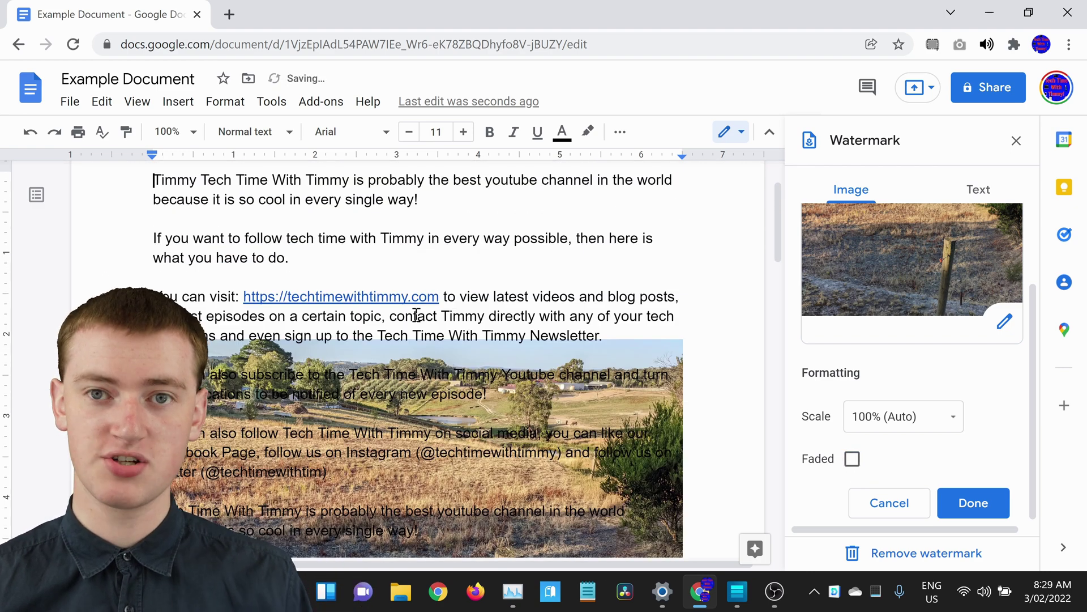
{"action": "left_click", "coordinate": [852, 459]}
{"action": "scroll", "coordinate": [274, 297], "scroll_direction": "down", "scroll_amount": 3}
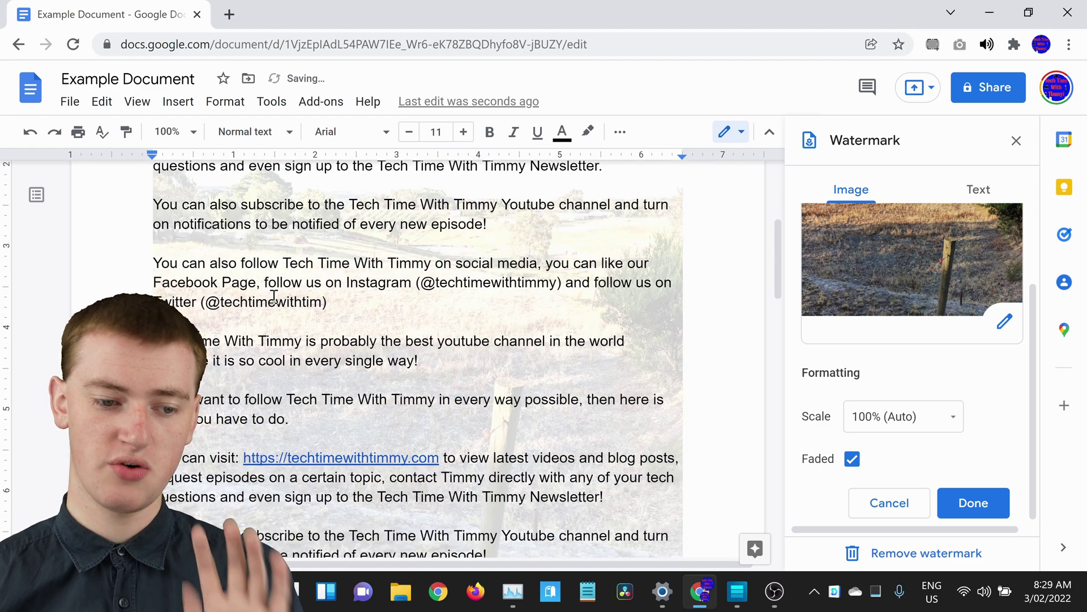
{"action": "scroll", "coordinate": [309, 323], "scroll_direction": "up", "scroll_amount": 5}
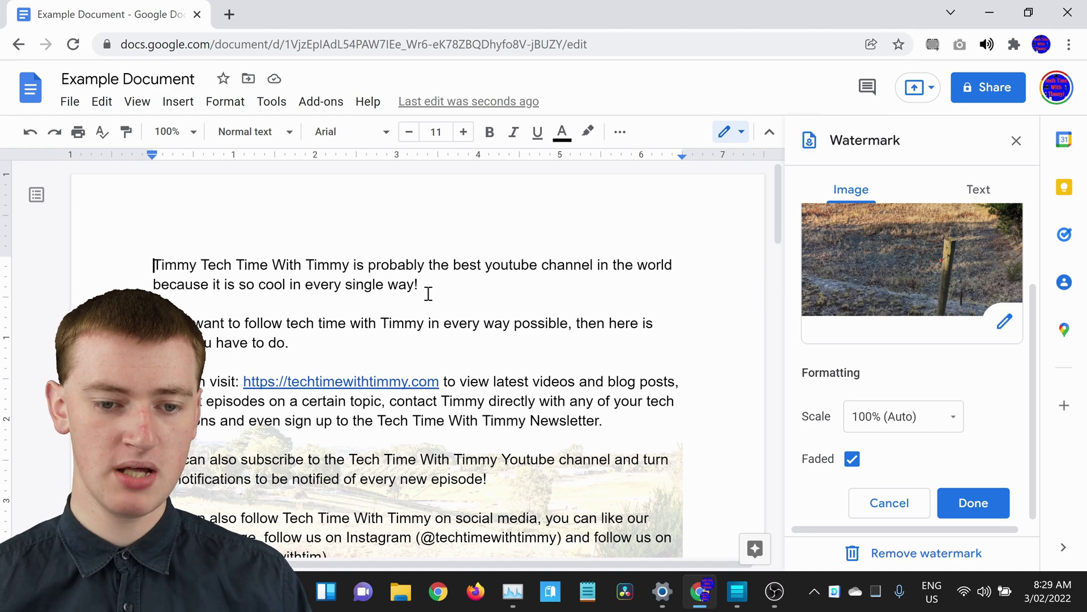
{"action": "scroll", "coordinate": [422, 295], "scroll_direction": "down", "scroll_amount": 10}
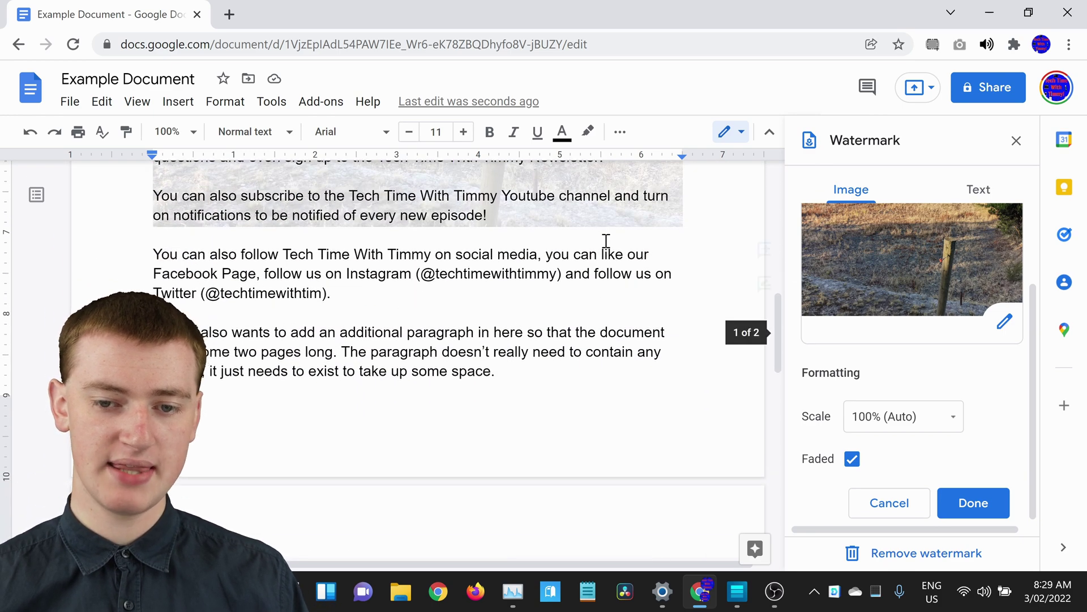
{"action": "scroll", "coordinate": [606, 241], "scroll_direction": "up", "scroll_amount": 6}
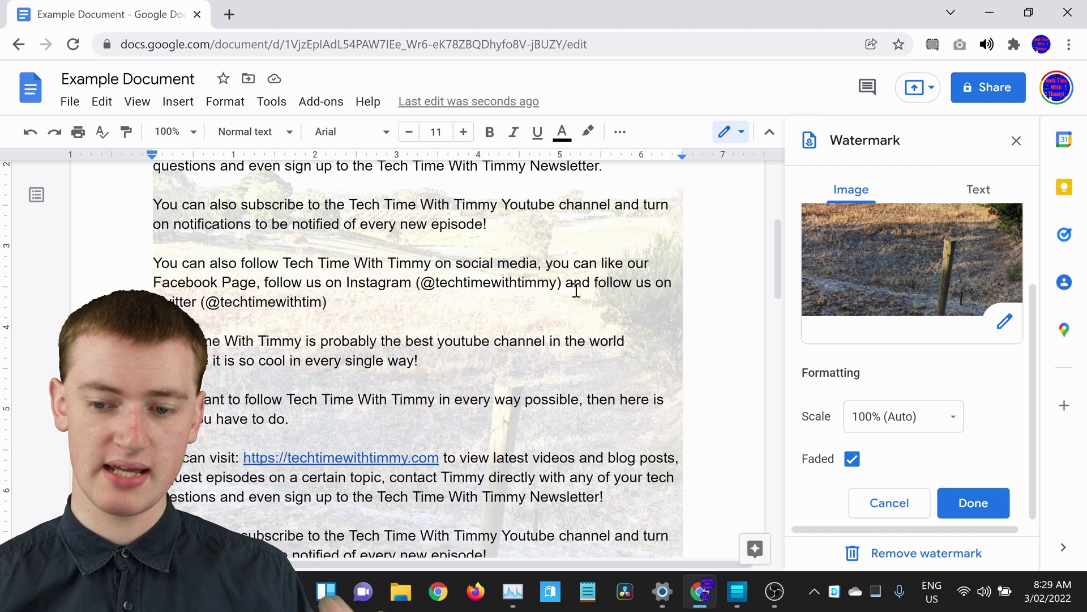
Change the watermark Scale from 150% to 200% so the faded landscape photo fills the page.
{"action": "left_click", "coordinate": [954, 417]}
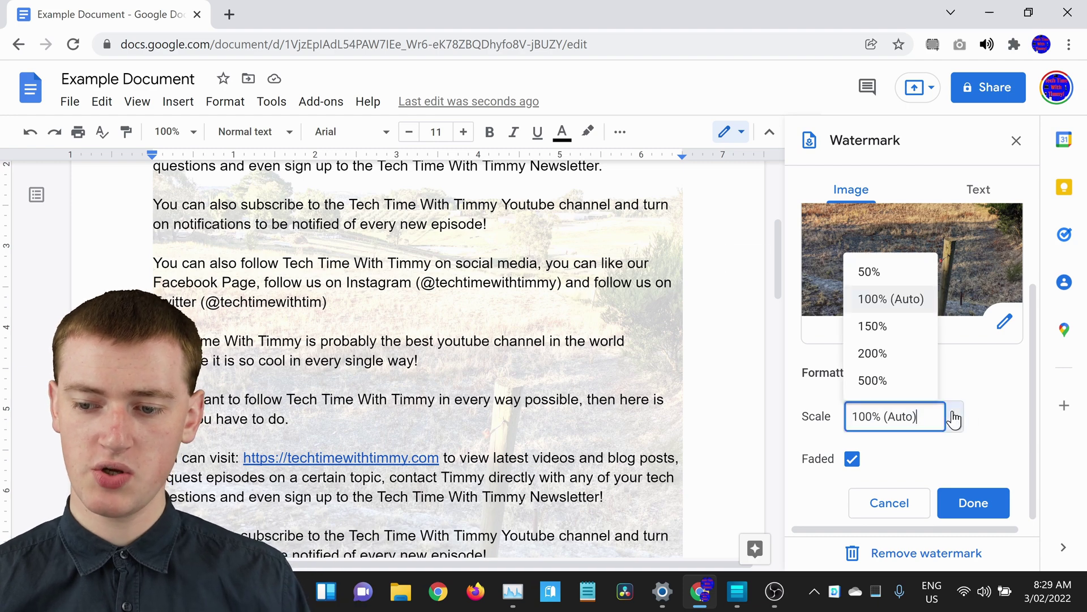
{"action": "left_click", "coordinate": [877, 335]}
{"action": "scroll", "coordinate": [516, 341], "scroll_direction": "up", "scroll_amount": 4}
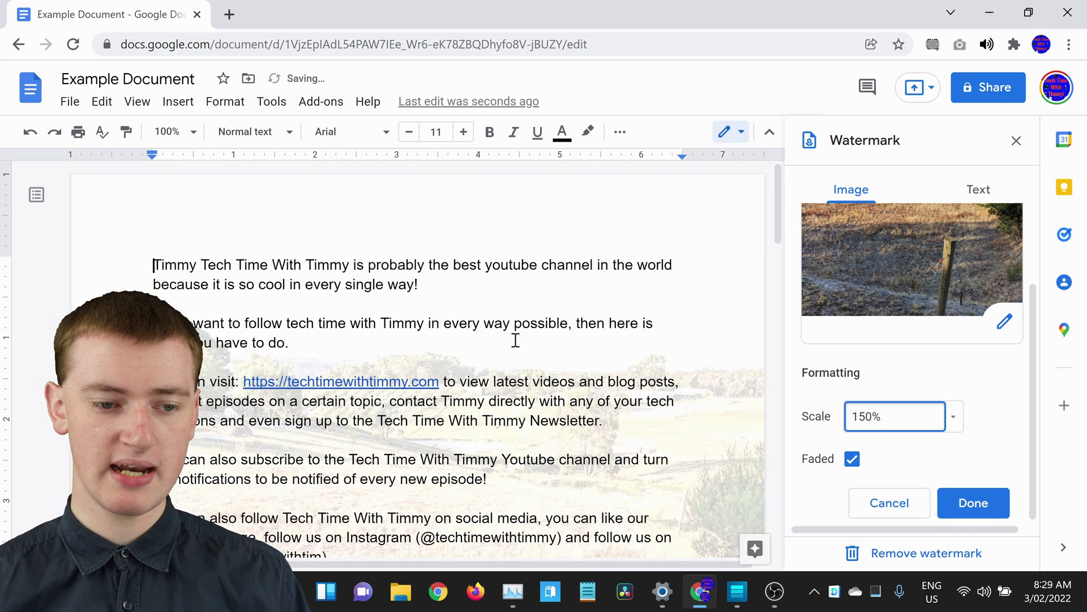
{"action": "left_click", "coordinate": [954, 417]}
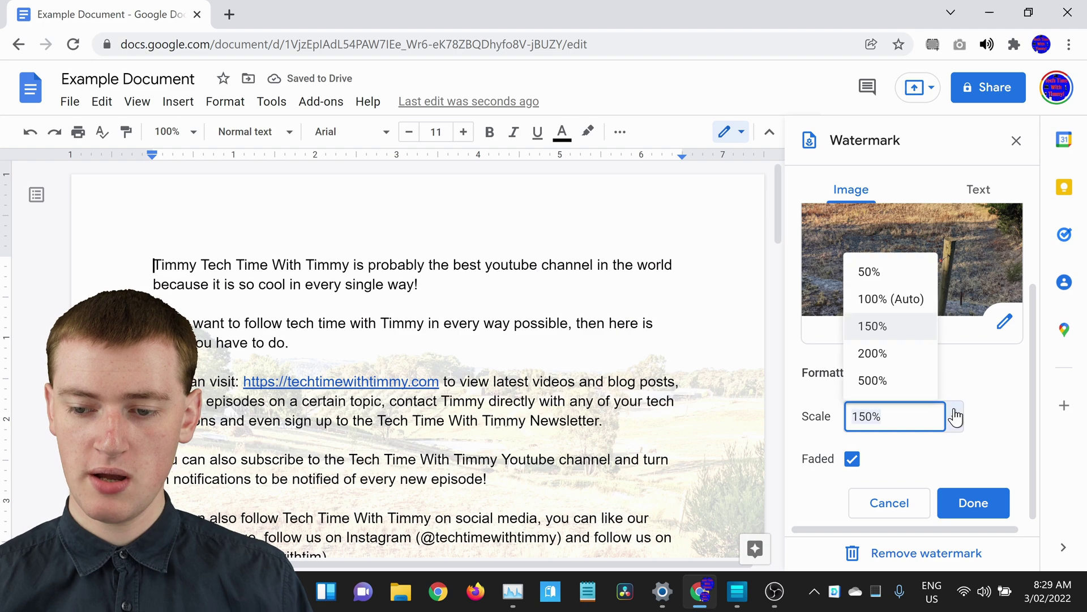
{"action": "left_click", "coordinate": [871, 354]}
{"action": "scroll", "coordinate": [435, 357], "scroll_direction": "down", "scroll_amount": 6}
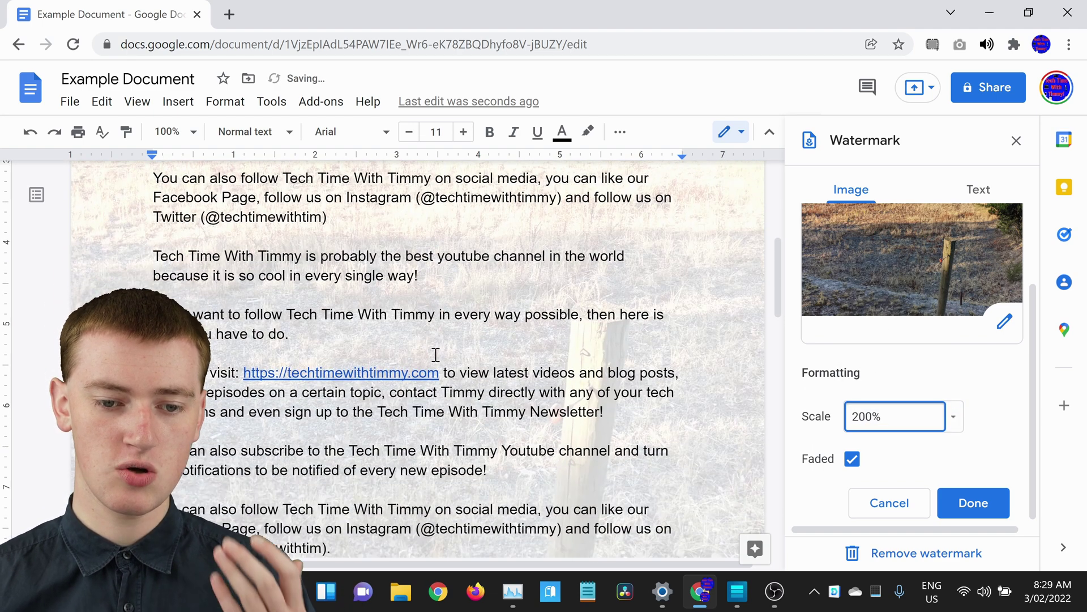
{"action": "scroll", "coordinate": [435, 355], "scroll_direction": "down", "scroll_amount": 2}
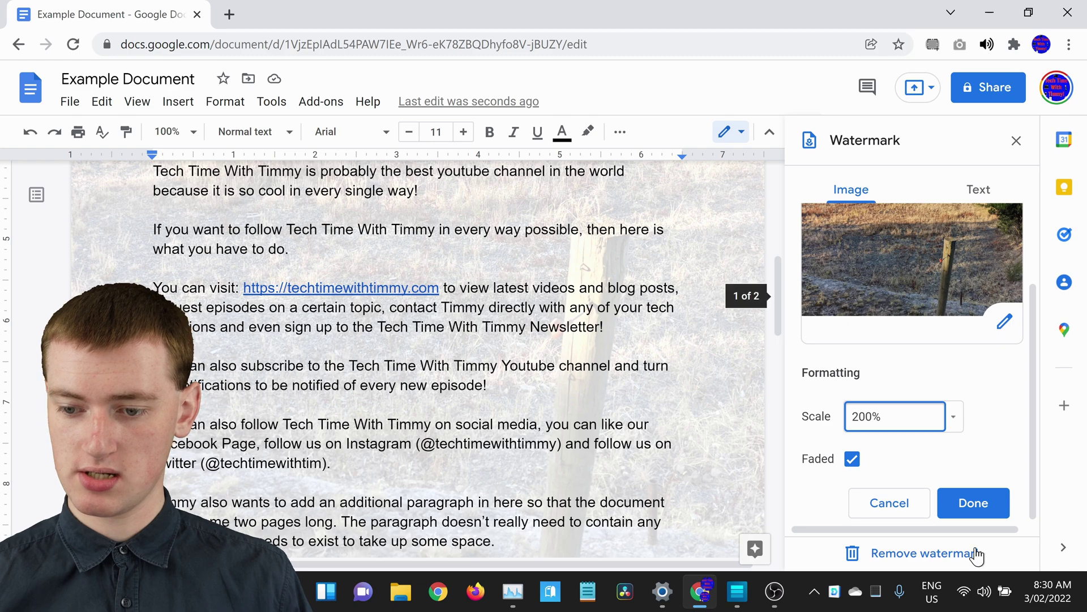
Confirm the 200% photo watermark with Done and check it appears behind the text on both pages.
{"action": "left_click", "coordinate": [979, 503]}
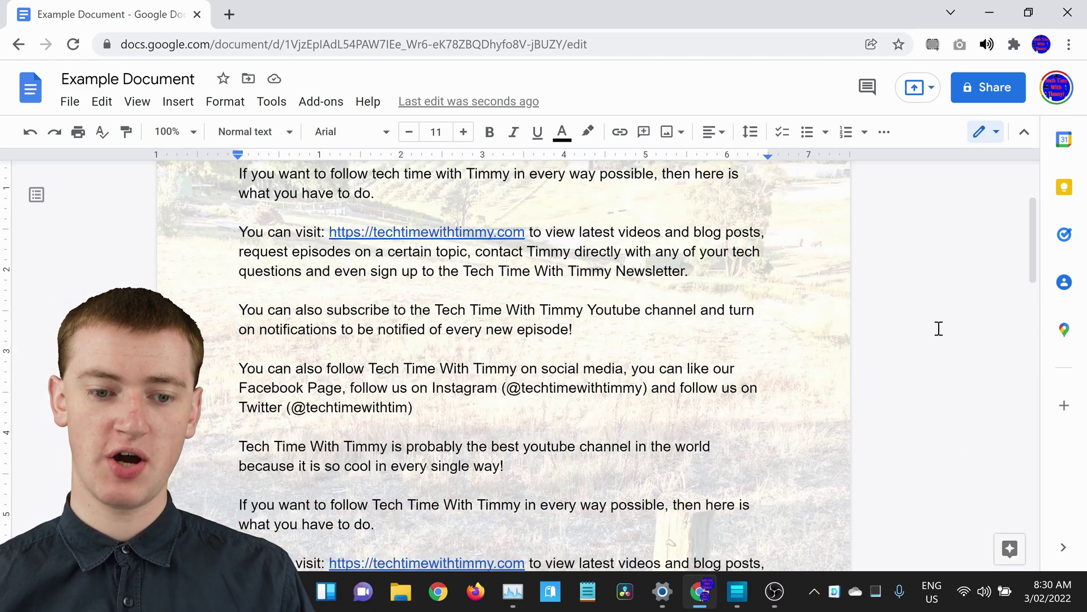
{"action": "scroll", "coordinate": [939, 328], "scroll_direction": "down", "scroll_amount": 15}
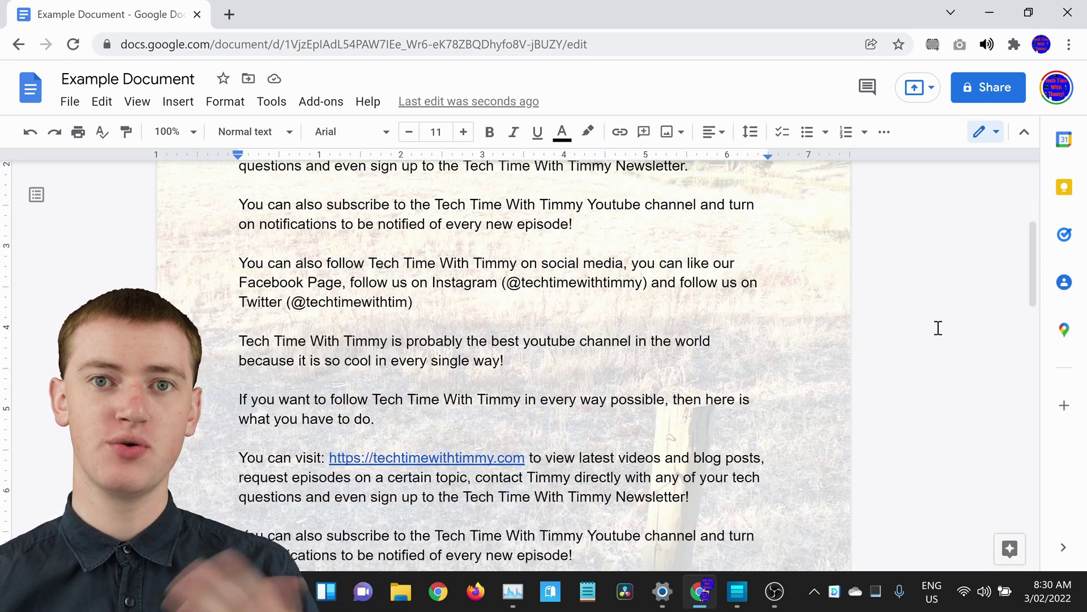
{"action": "scroll", "coordinate": [937, 323], "scroll_direction": "down", "scroll_amount": 5}
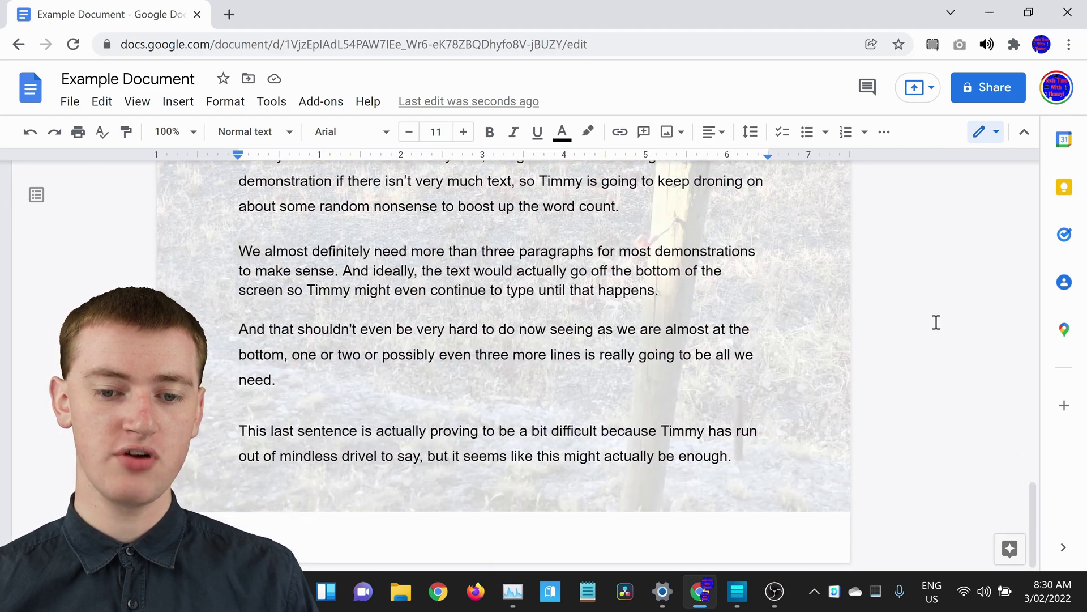
{"action": "scroll", "coordinate": [933, 322], "scroll_direction": "up", "scroll_amount": 20}
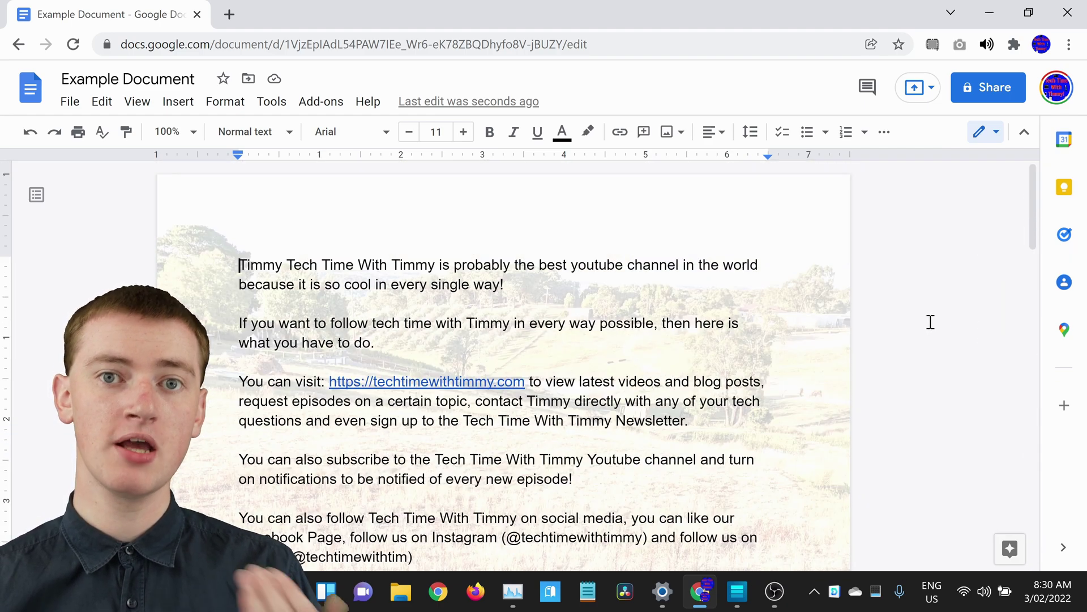